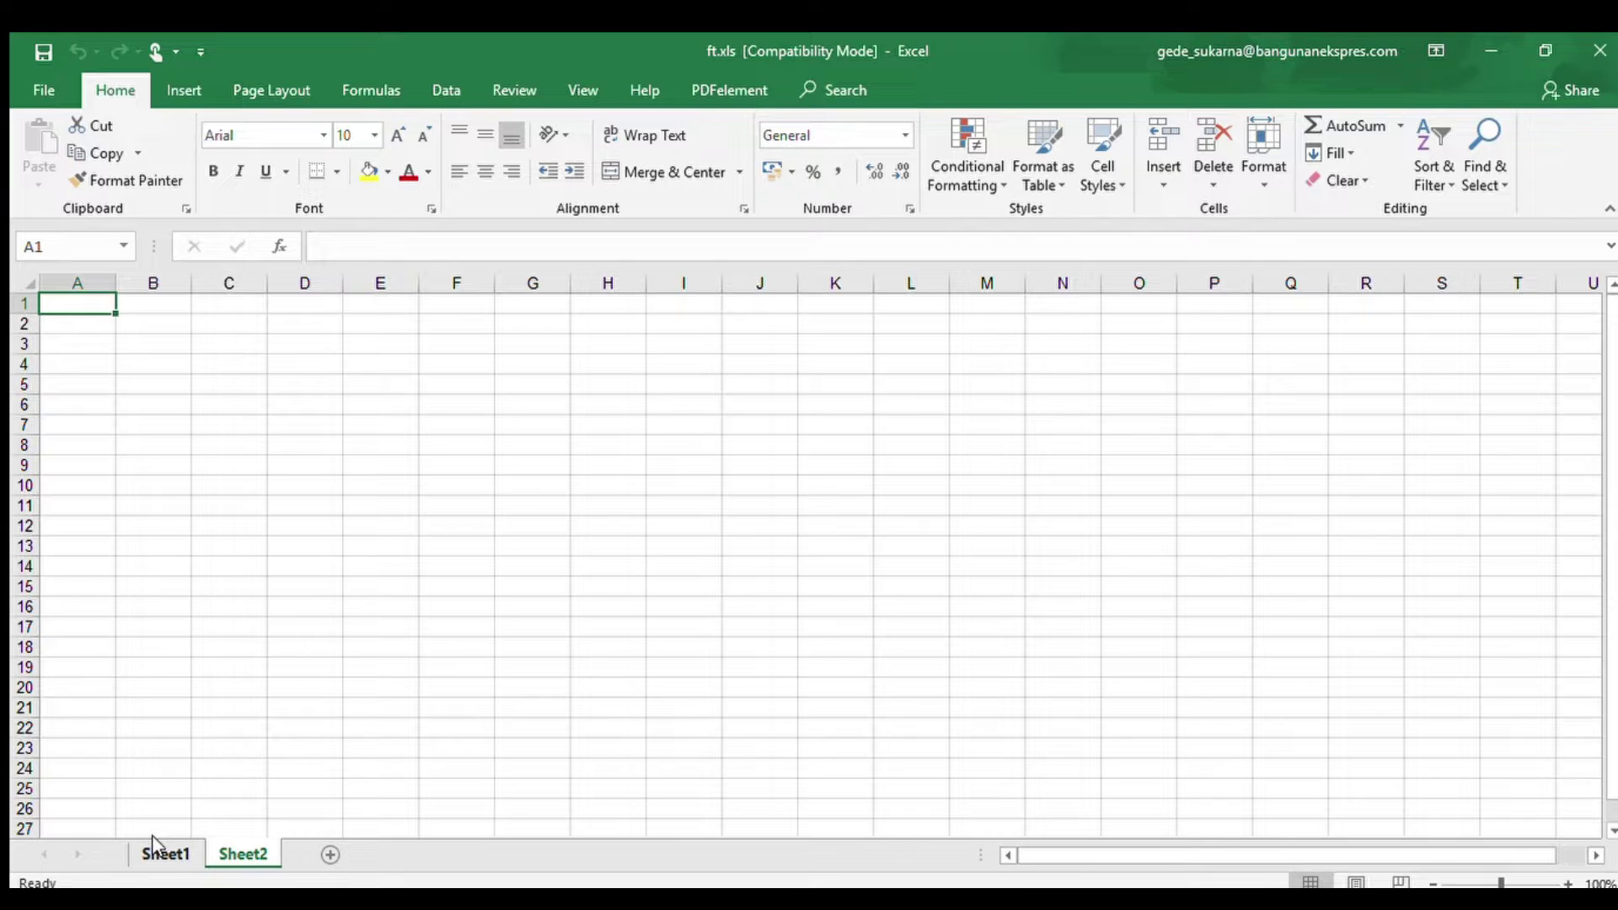
Center the header cells in row 4 of Sheet1 horizontally.
click(156, 851)
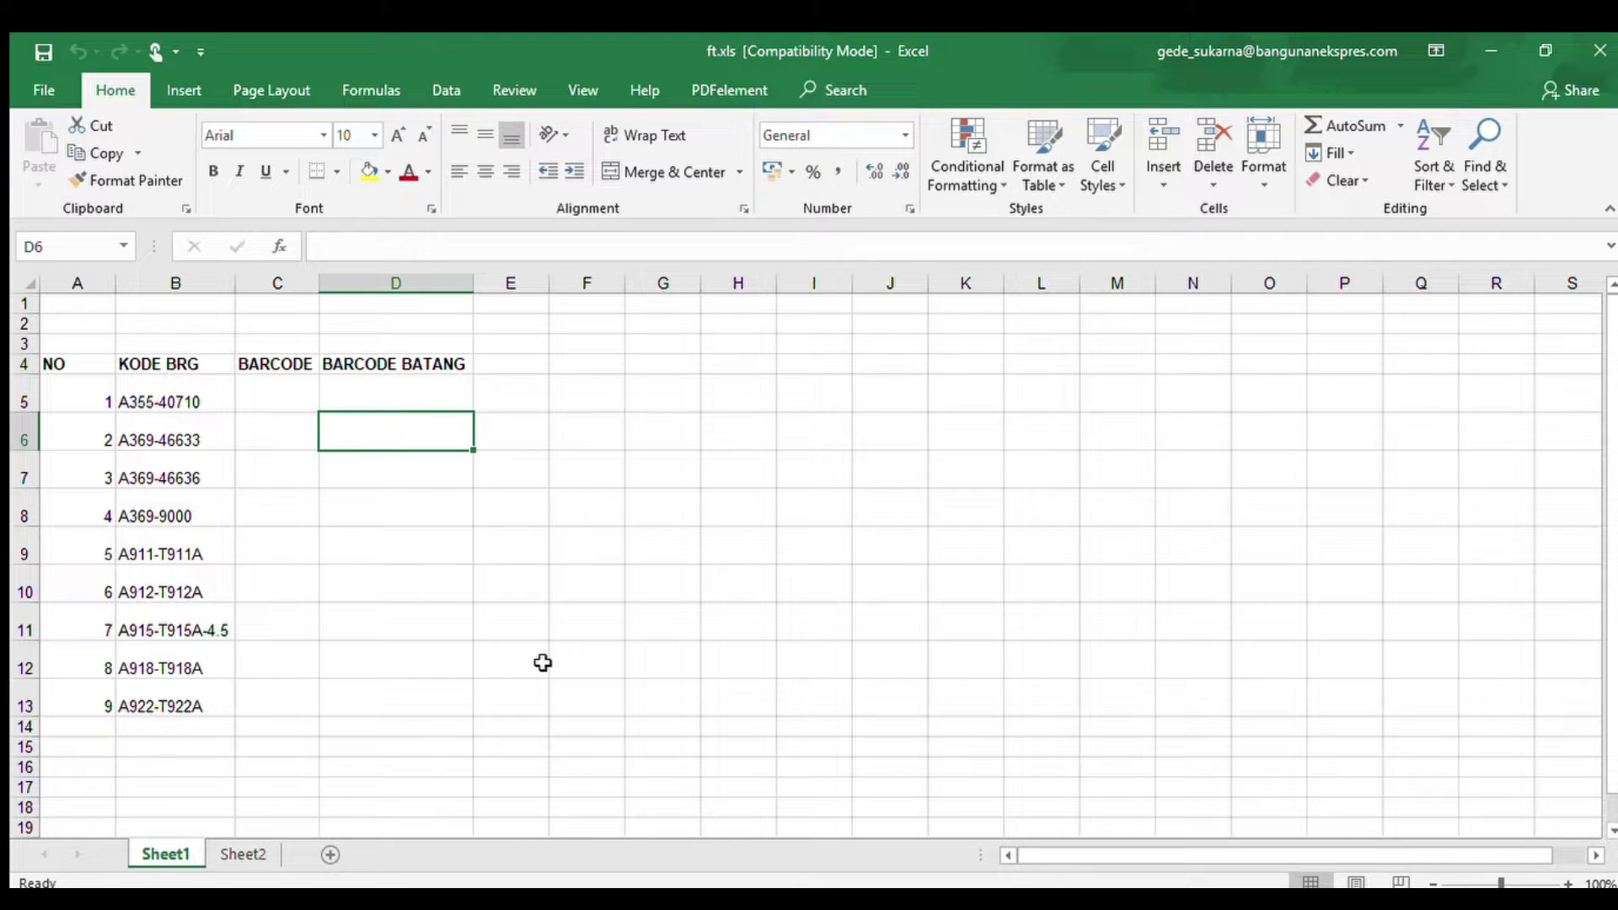
click(83, 363)
click(144, 369)
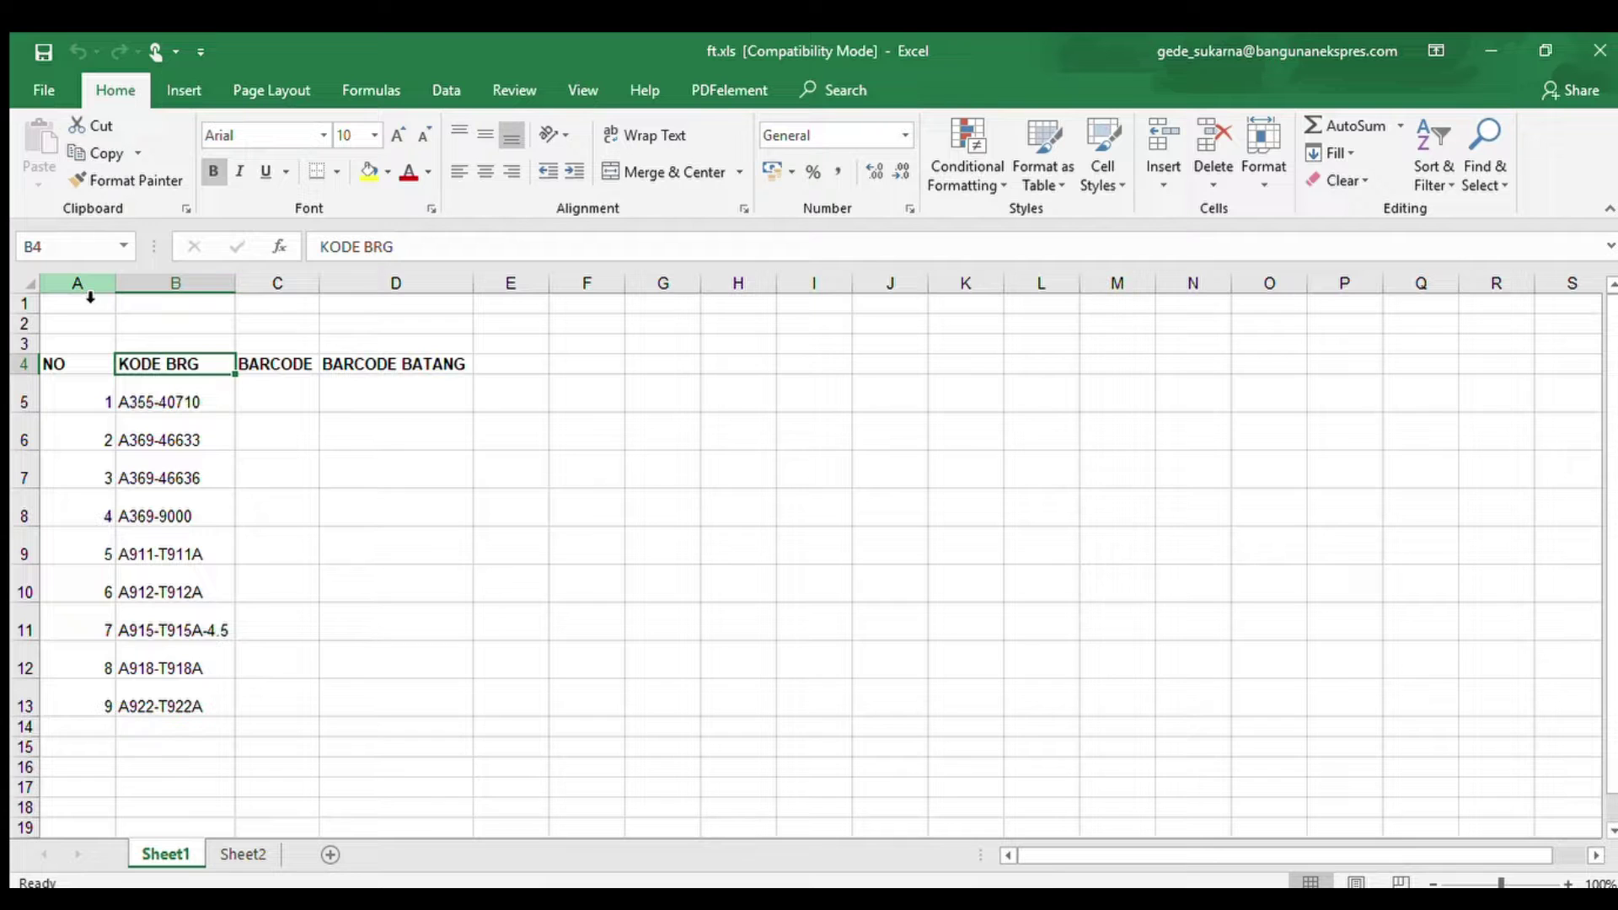
click(24, 364)
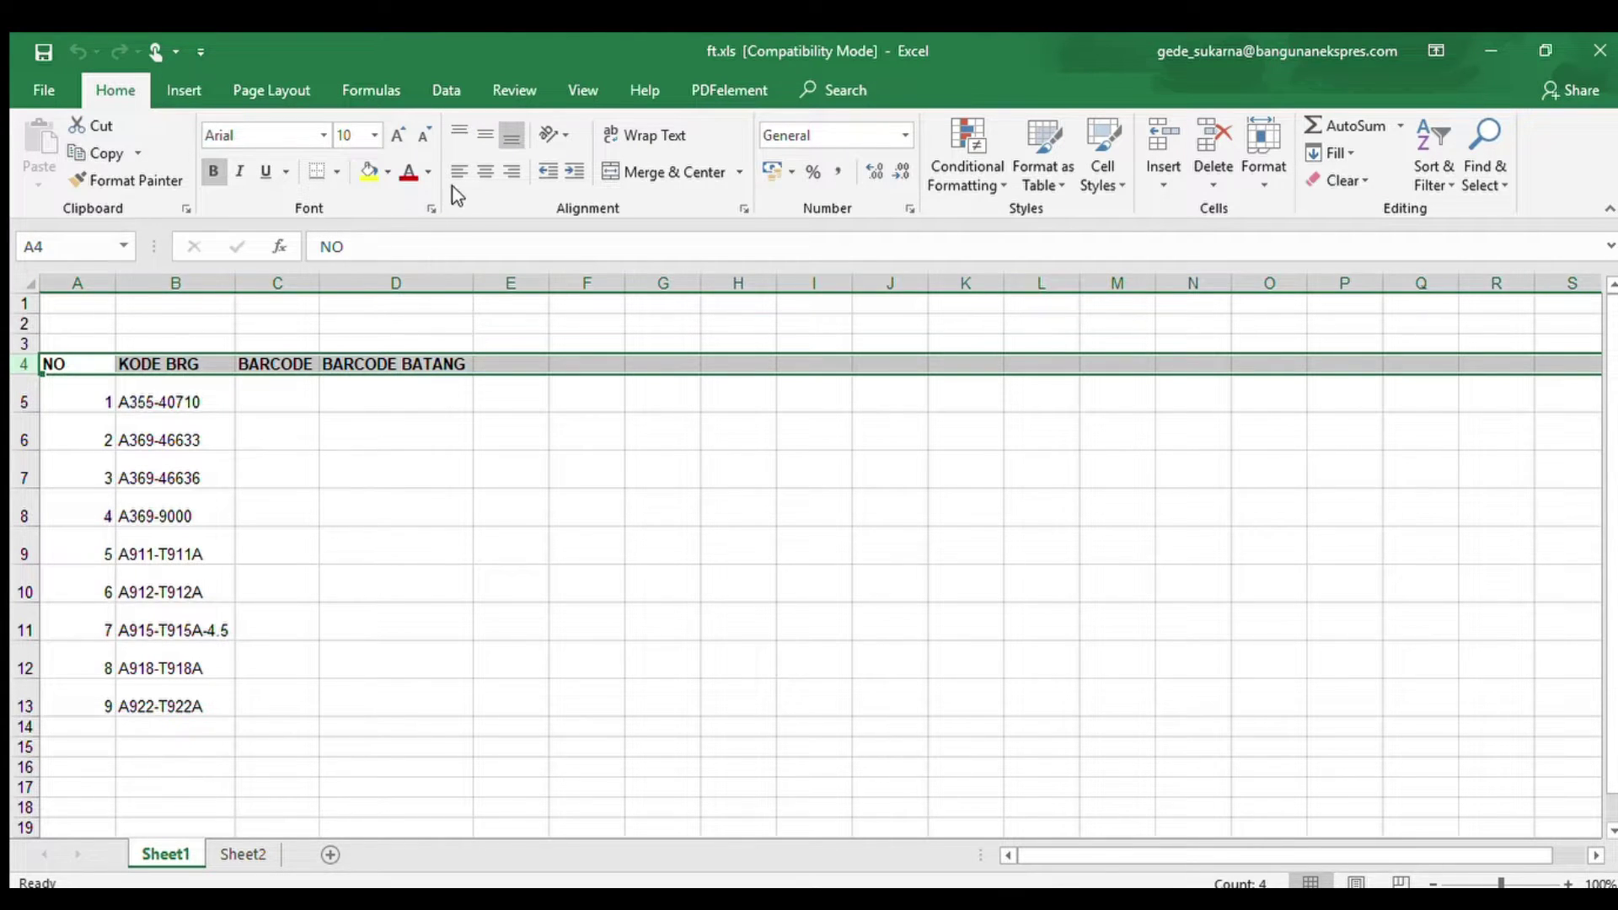
click(484, 174)
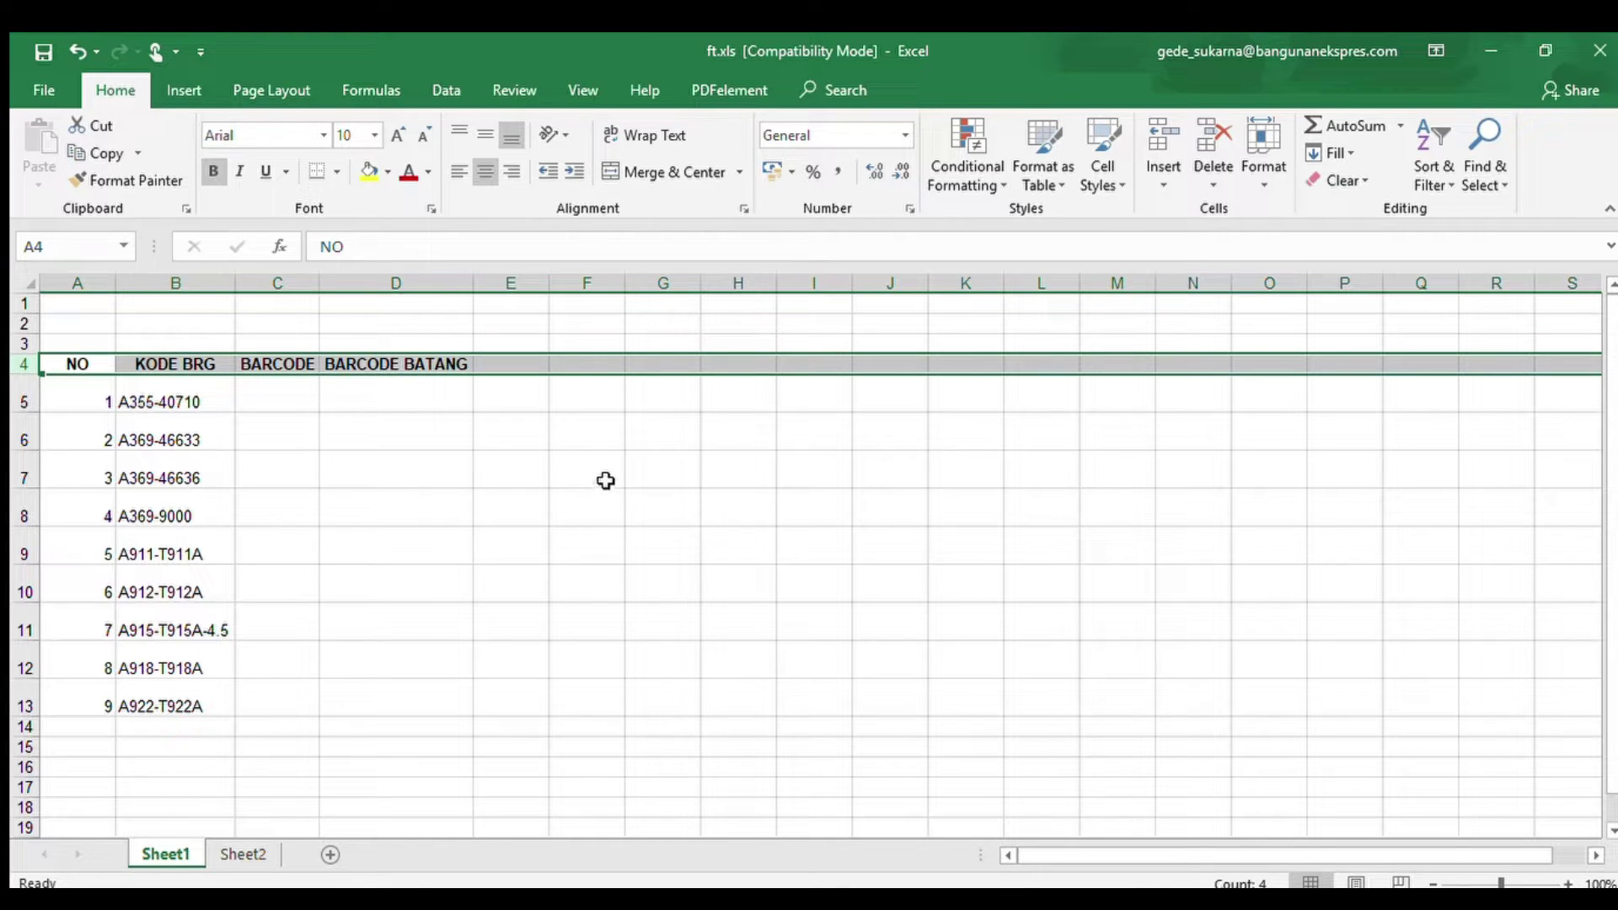
Enter the formula ="*"&B5&"*" in cell C5 to wrap the first item code in asterisks.
click(186, 401)
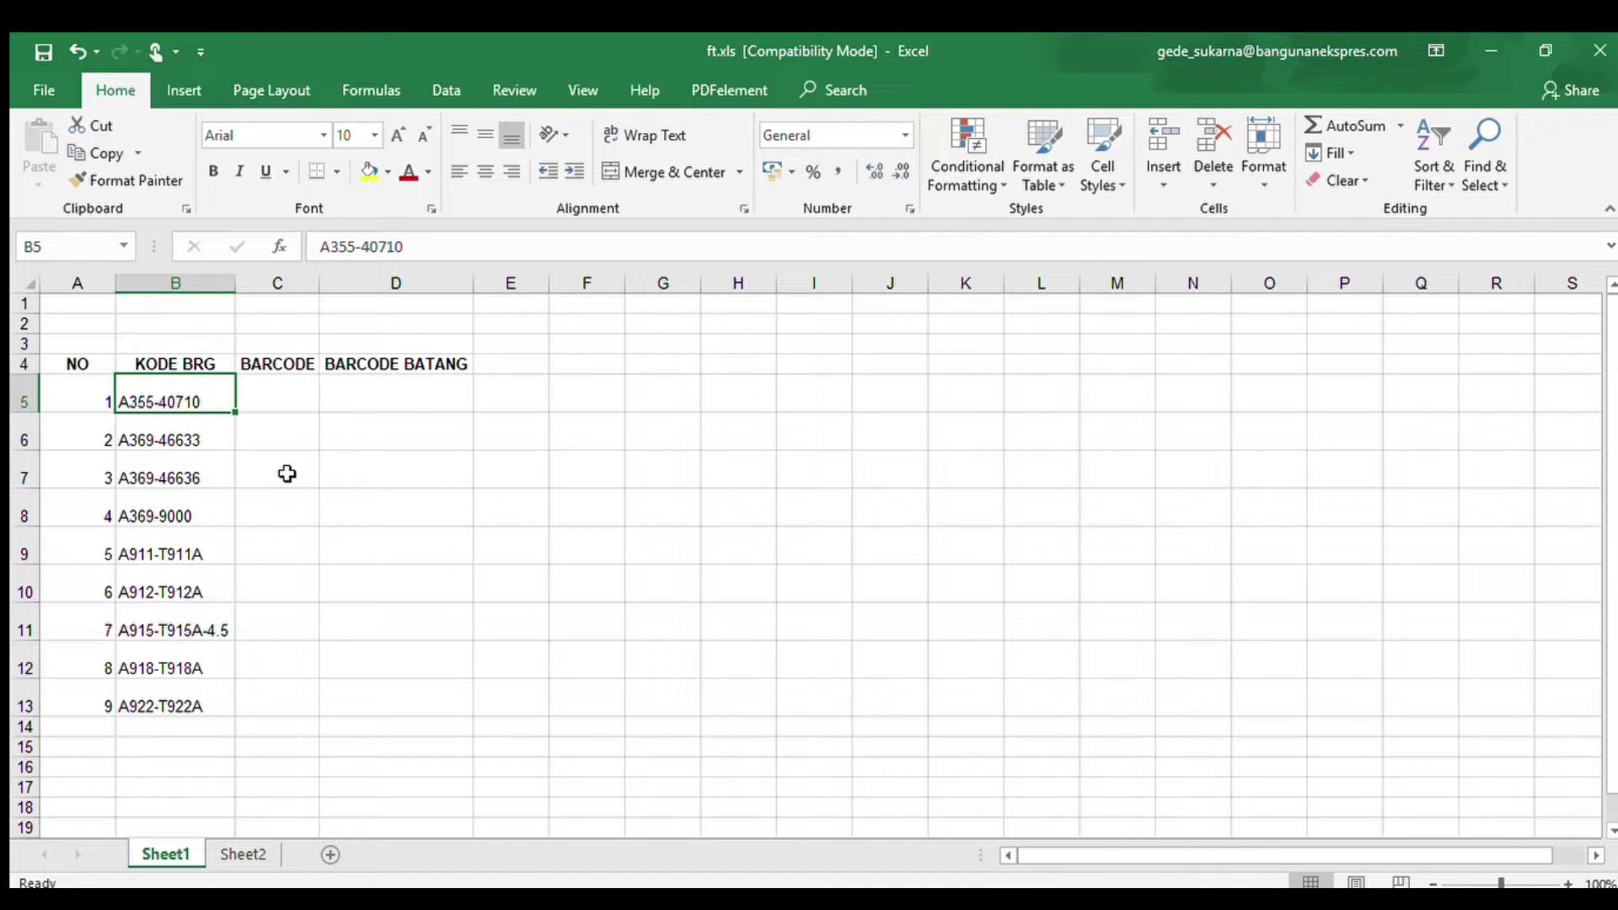
click(270, 404)
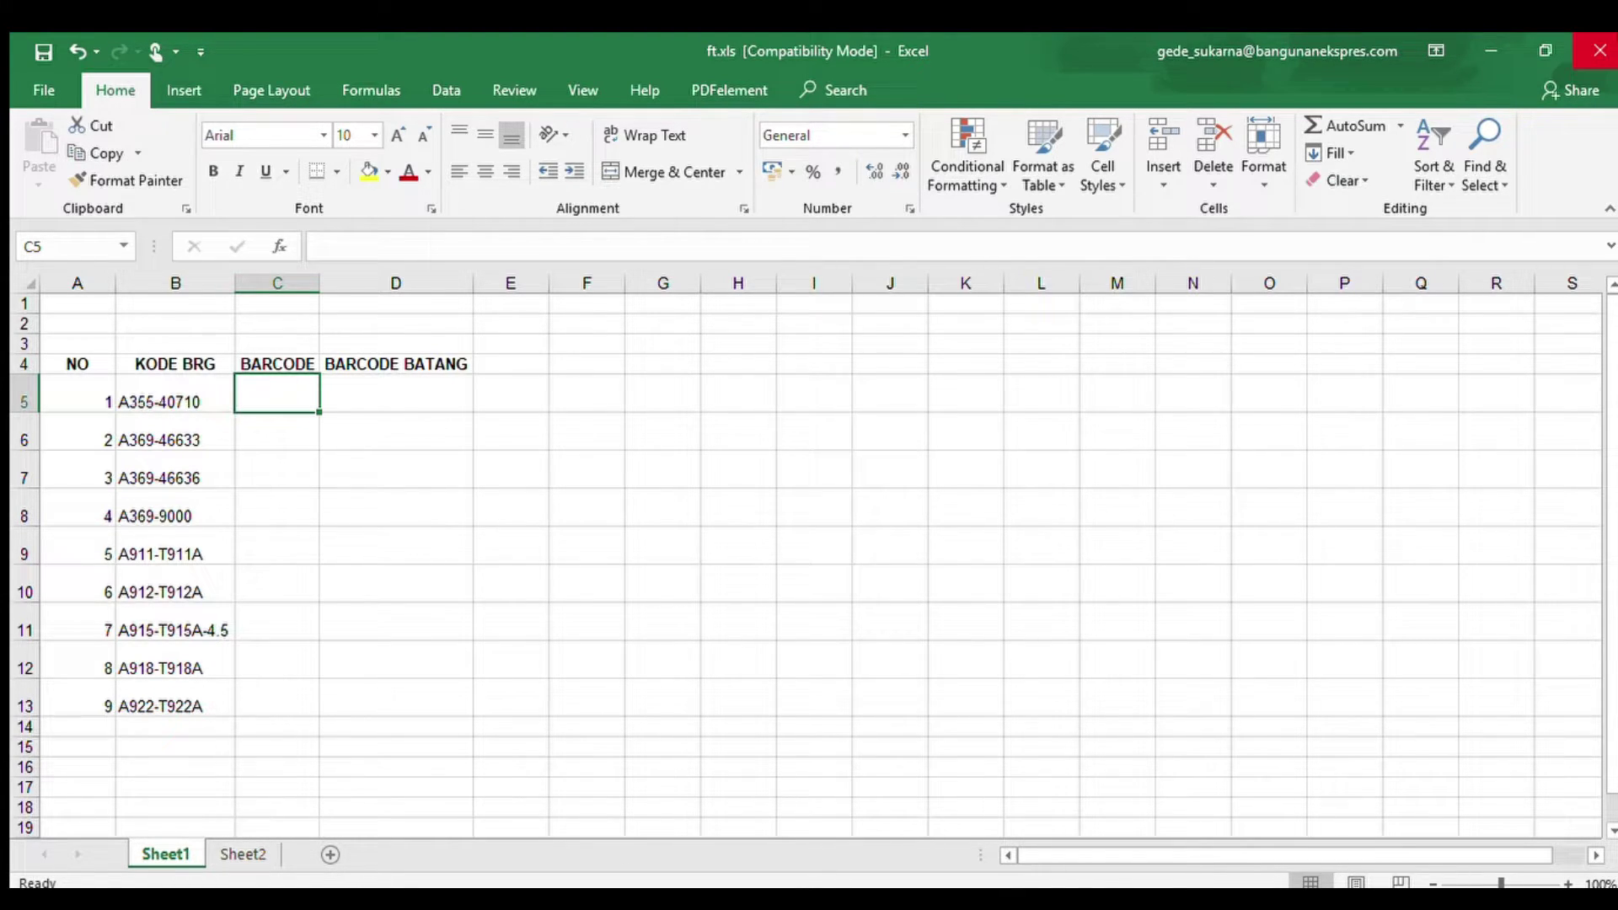
text(=)
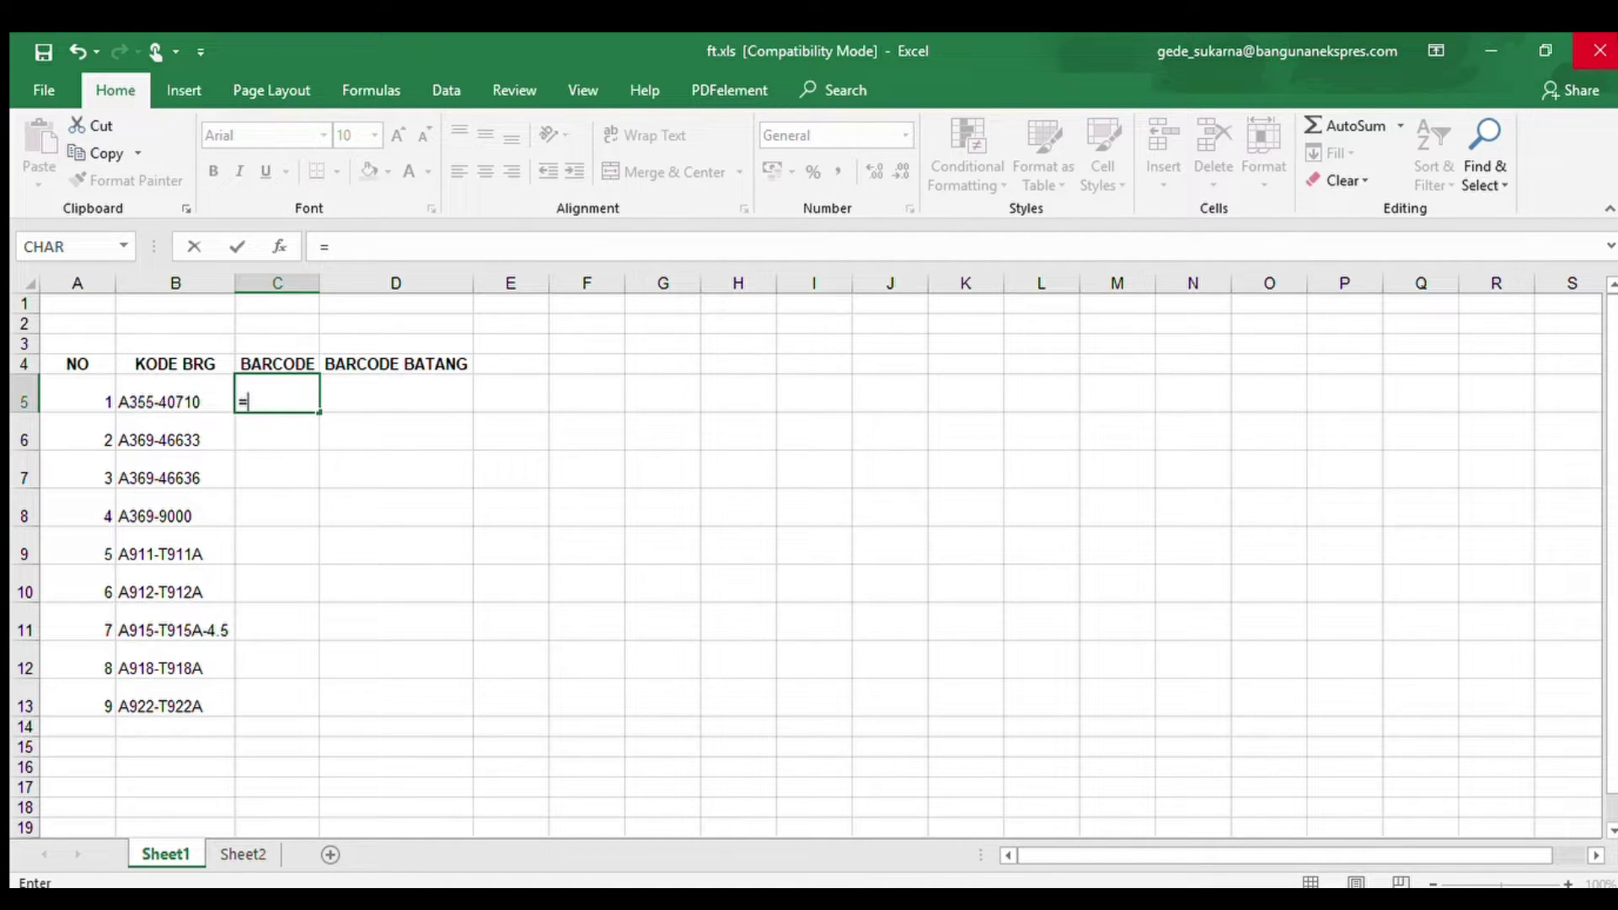
text("*" &)
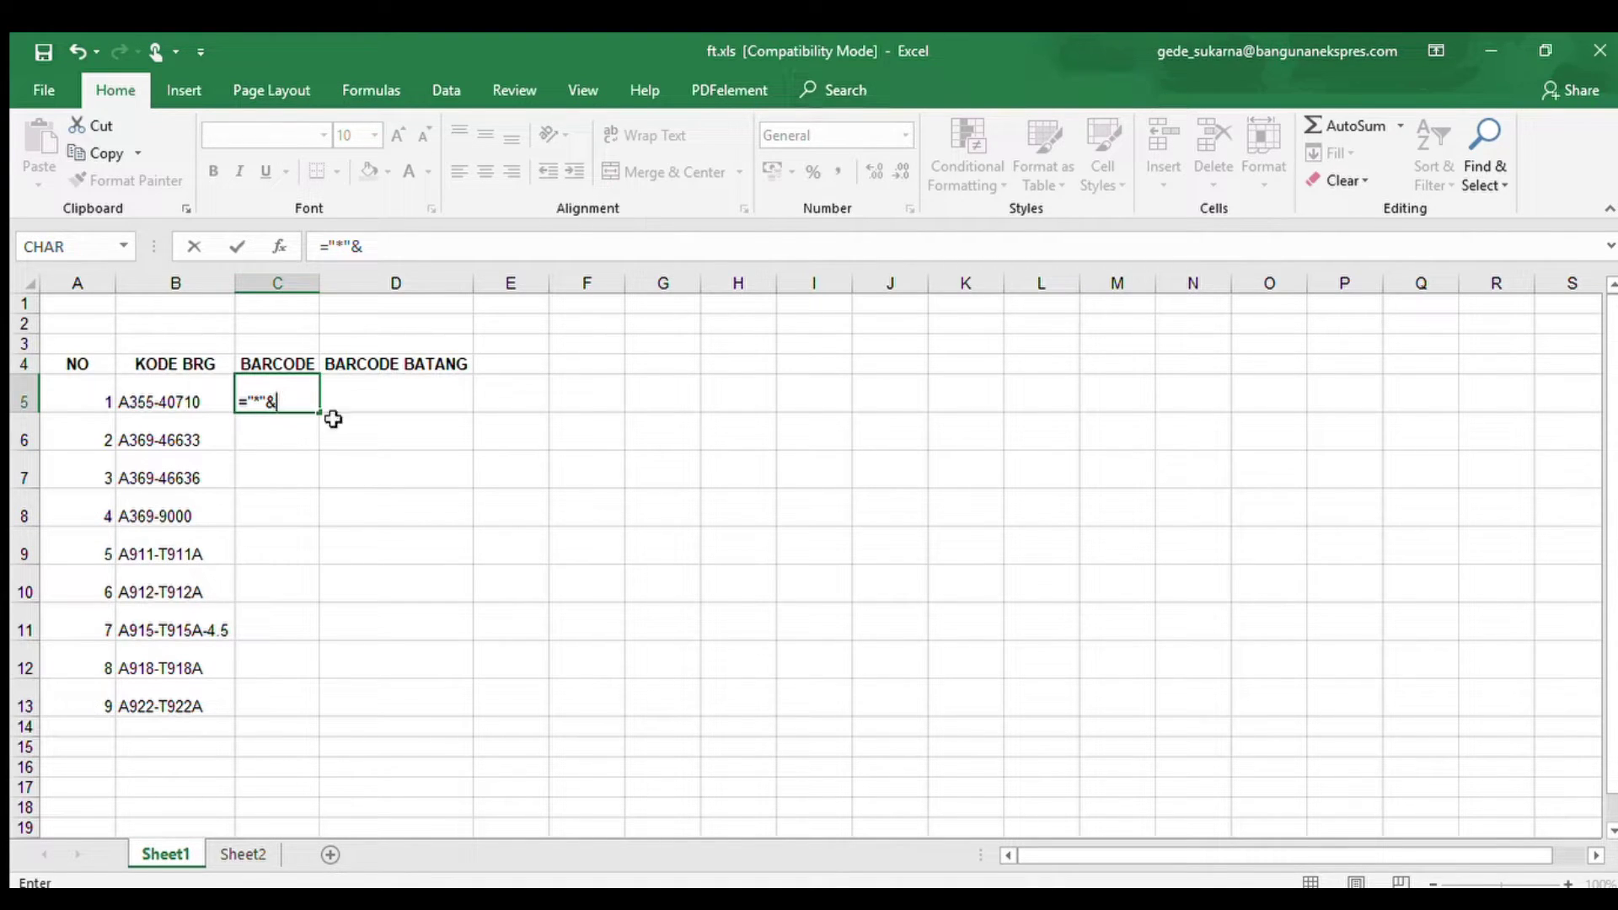
click(172, 394)
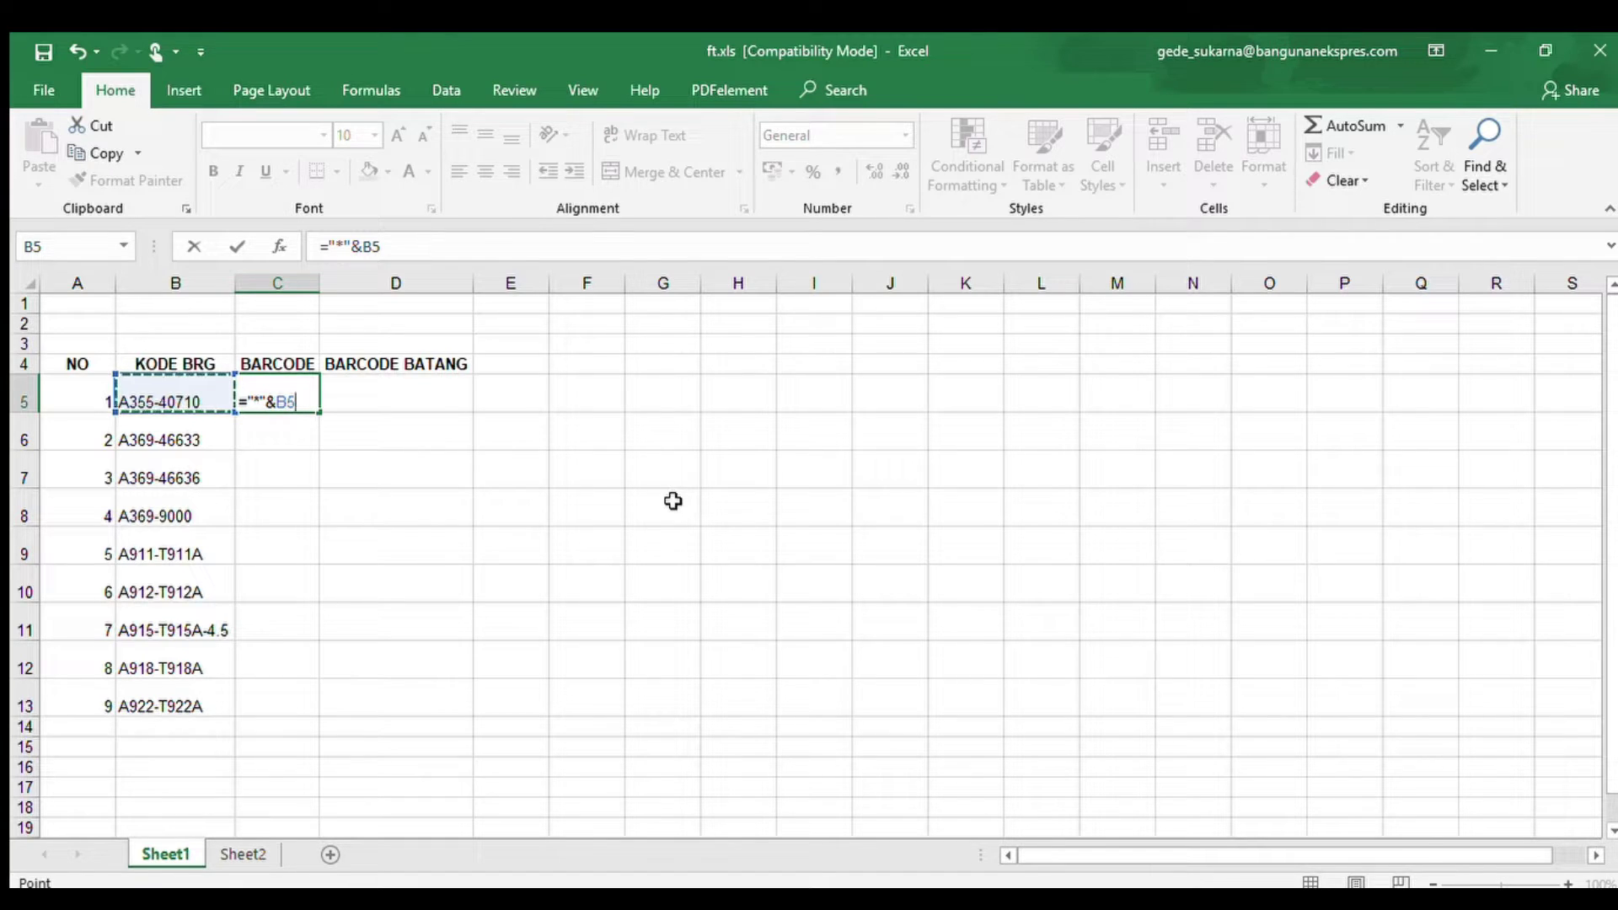
text(&"*")
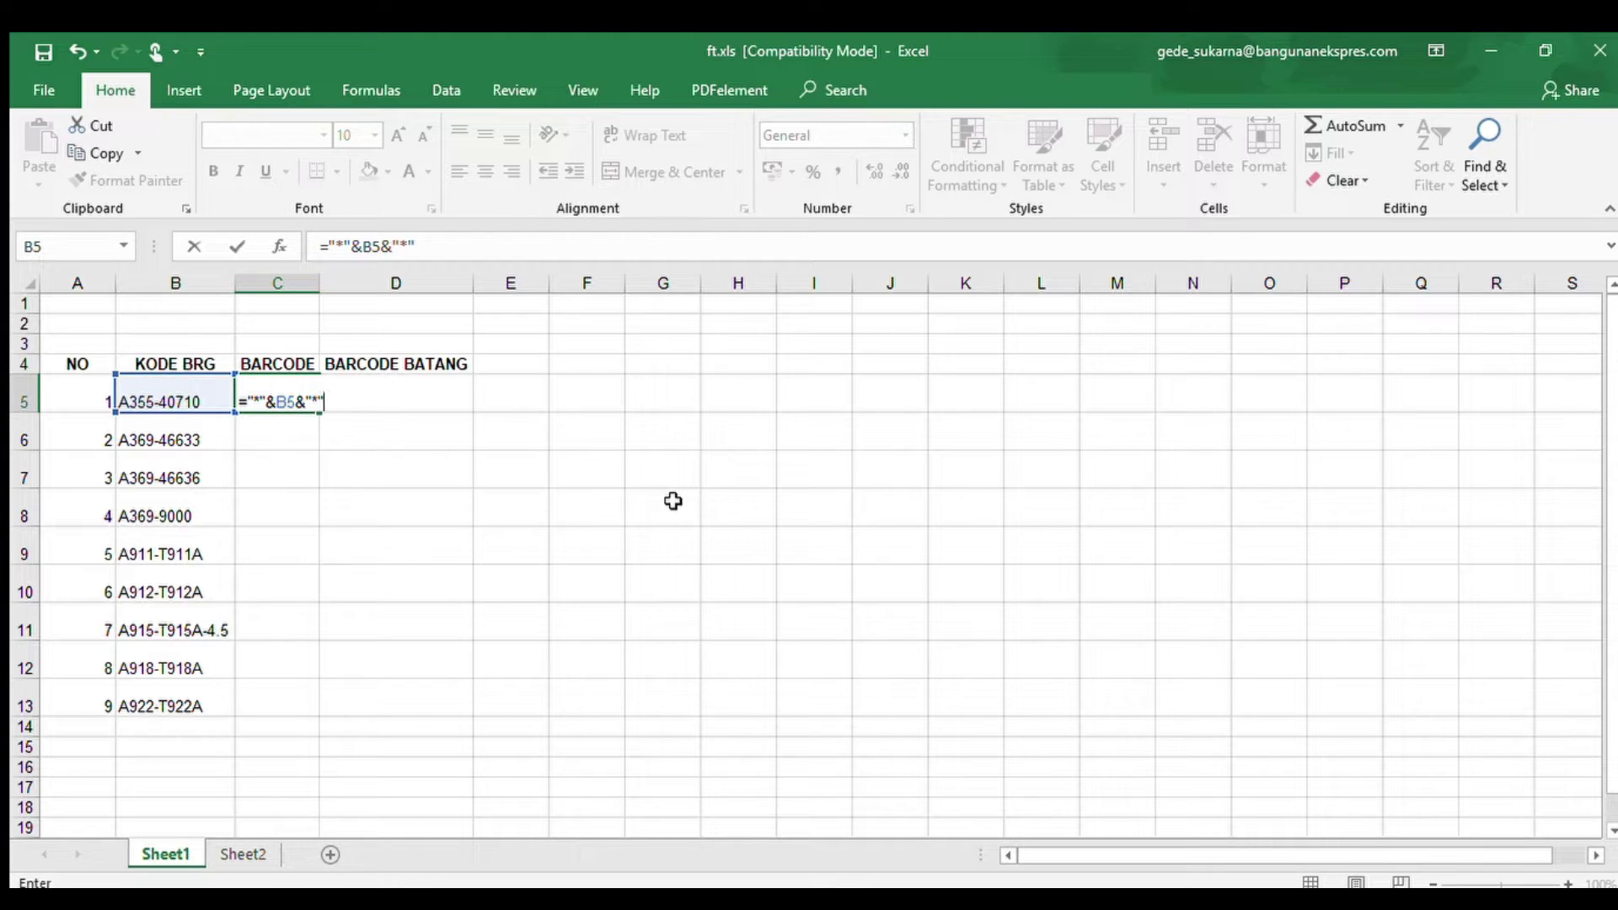
key(Return)
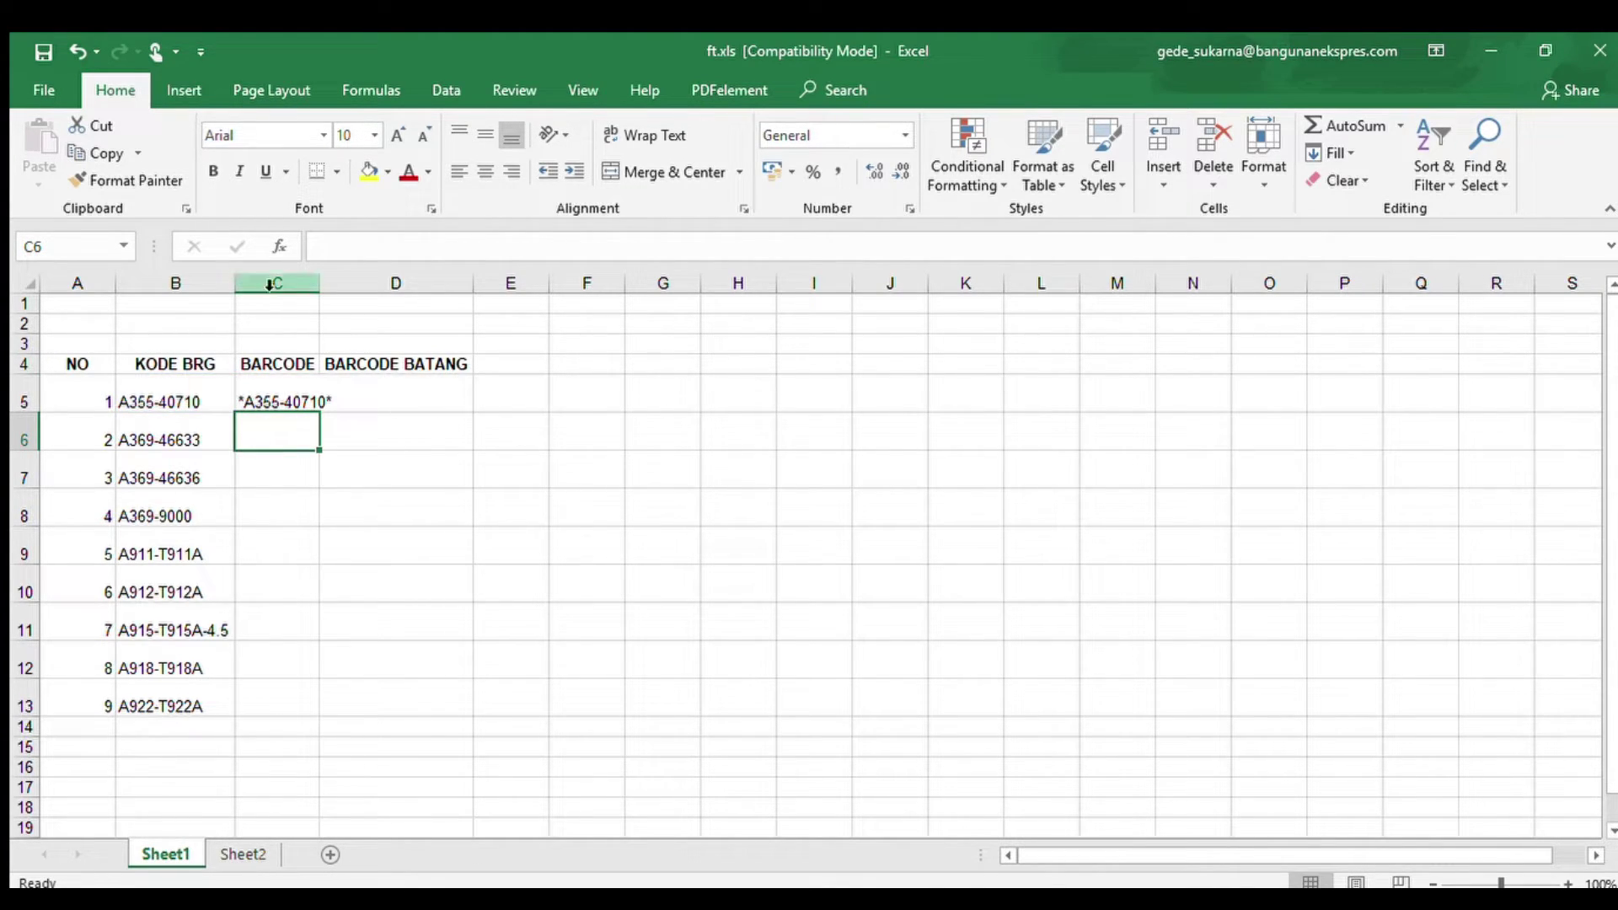
Fill the C5 formula down to C13 and fit the BARCODE column's width to its contents.
drag(323, 284, 338, 285)
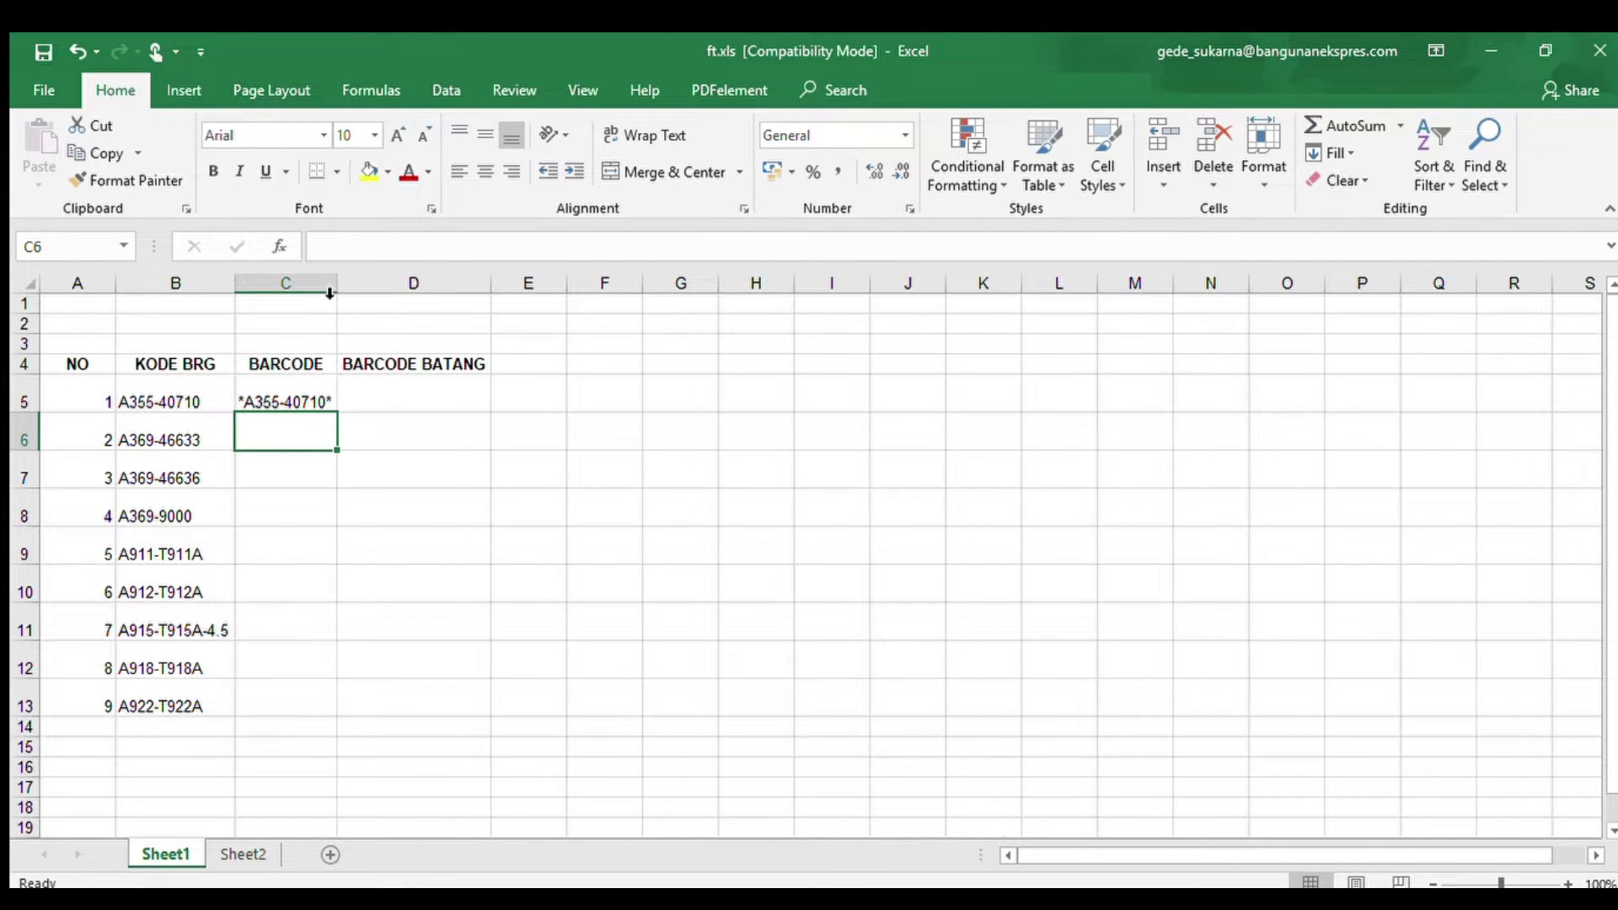
click(365, 480)
click(261, 401)
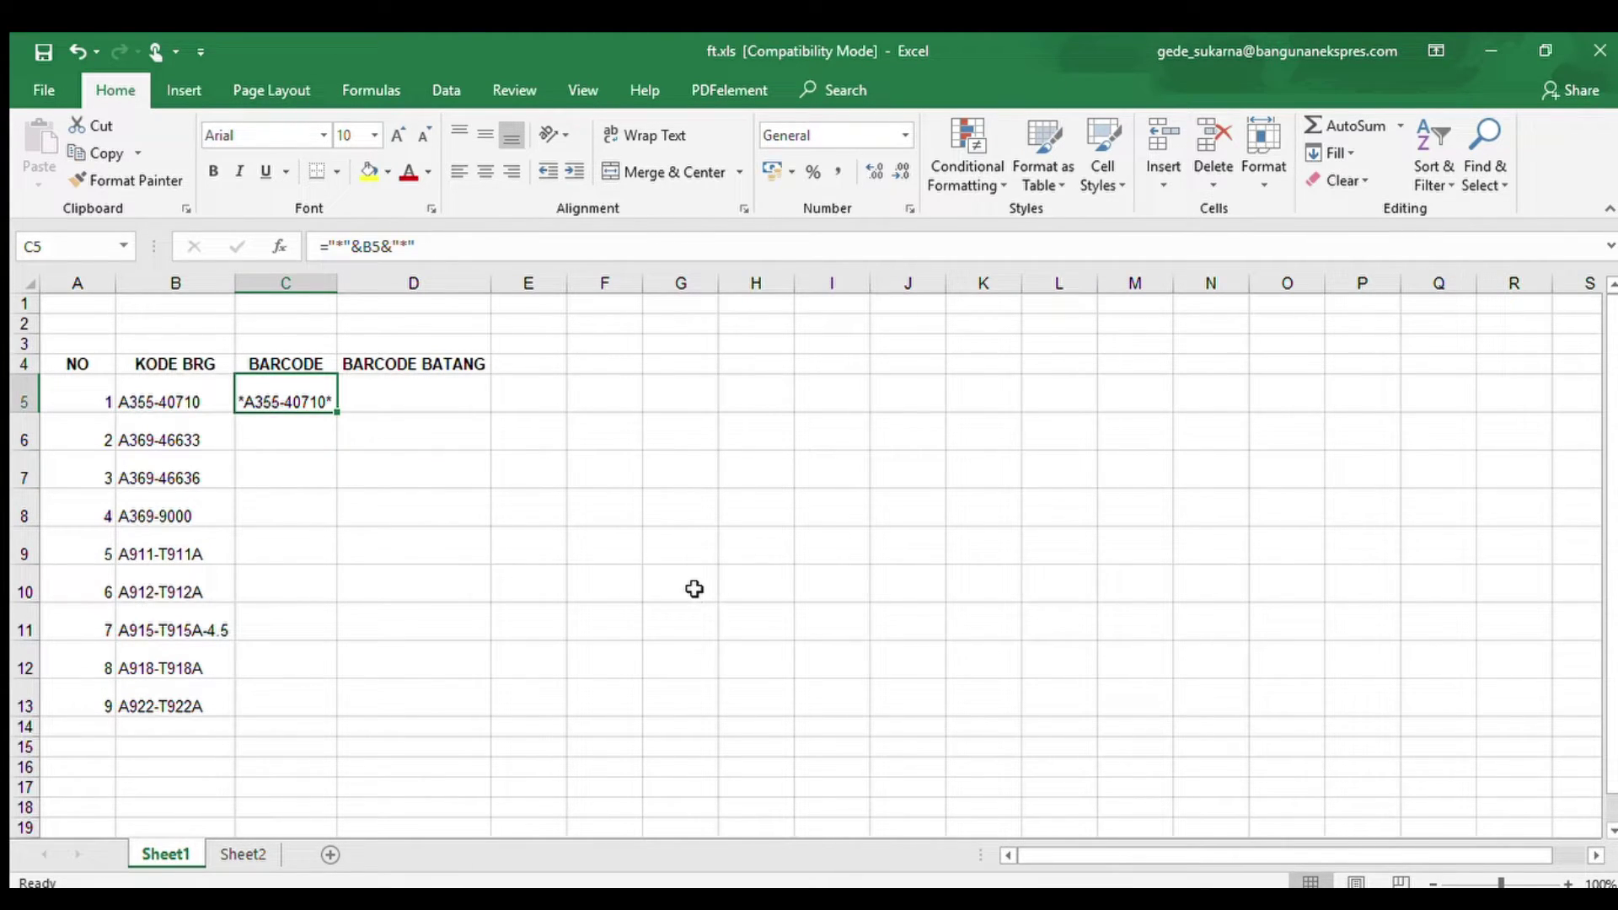
drag(337, 411, 347, 709)
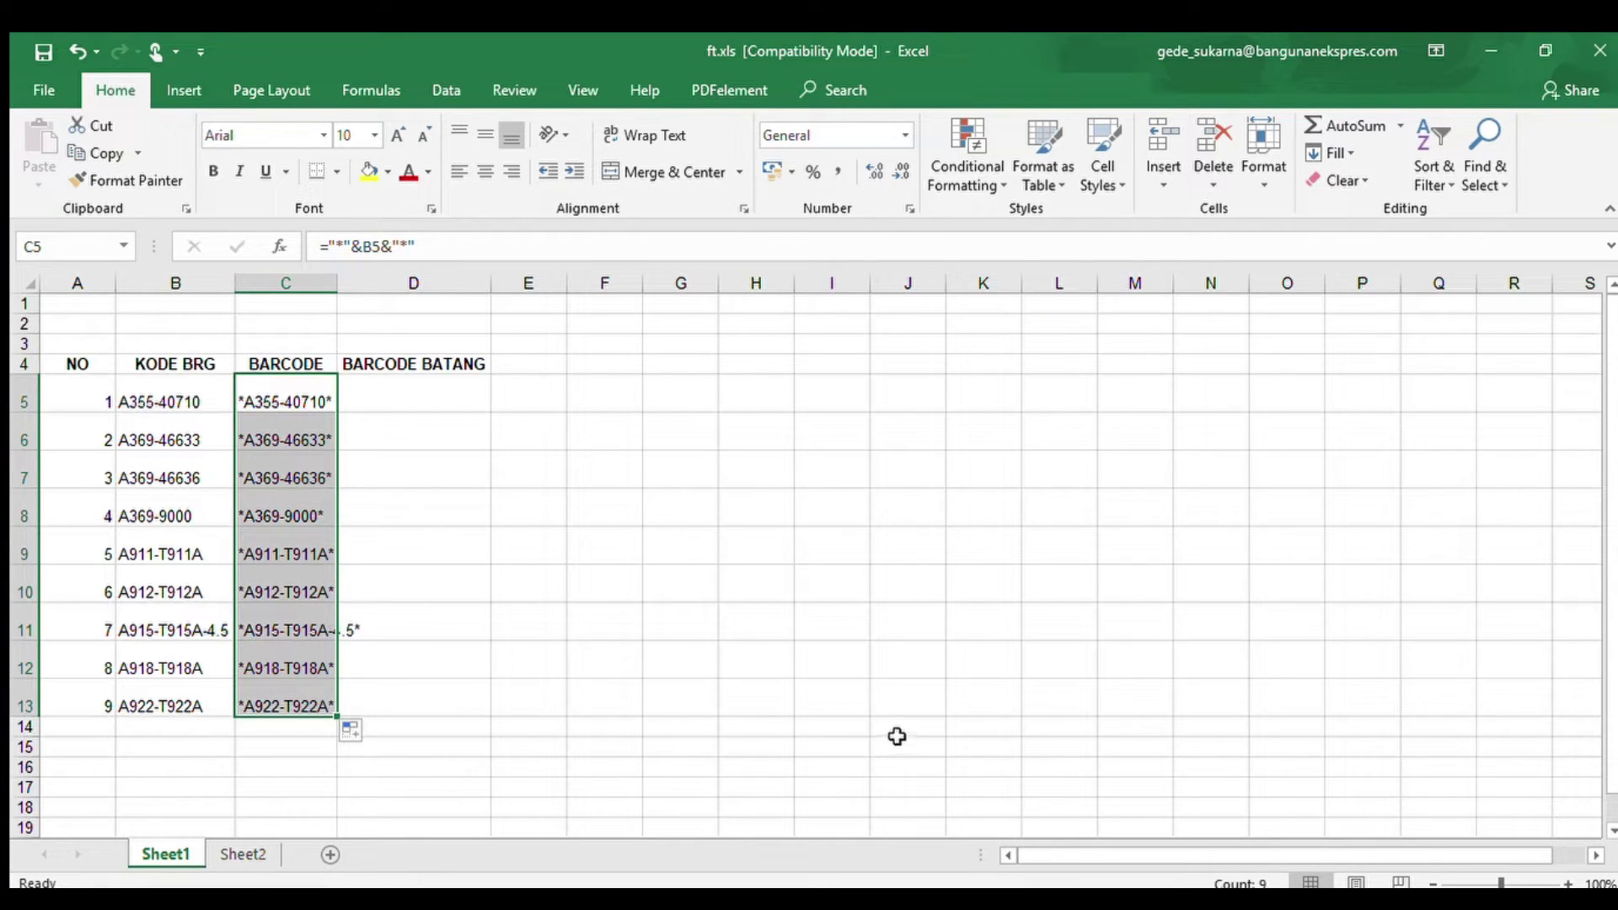
double_click(337, 283)
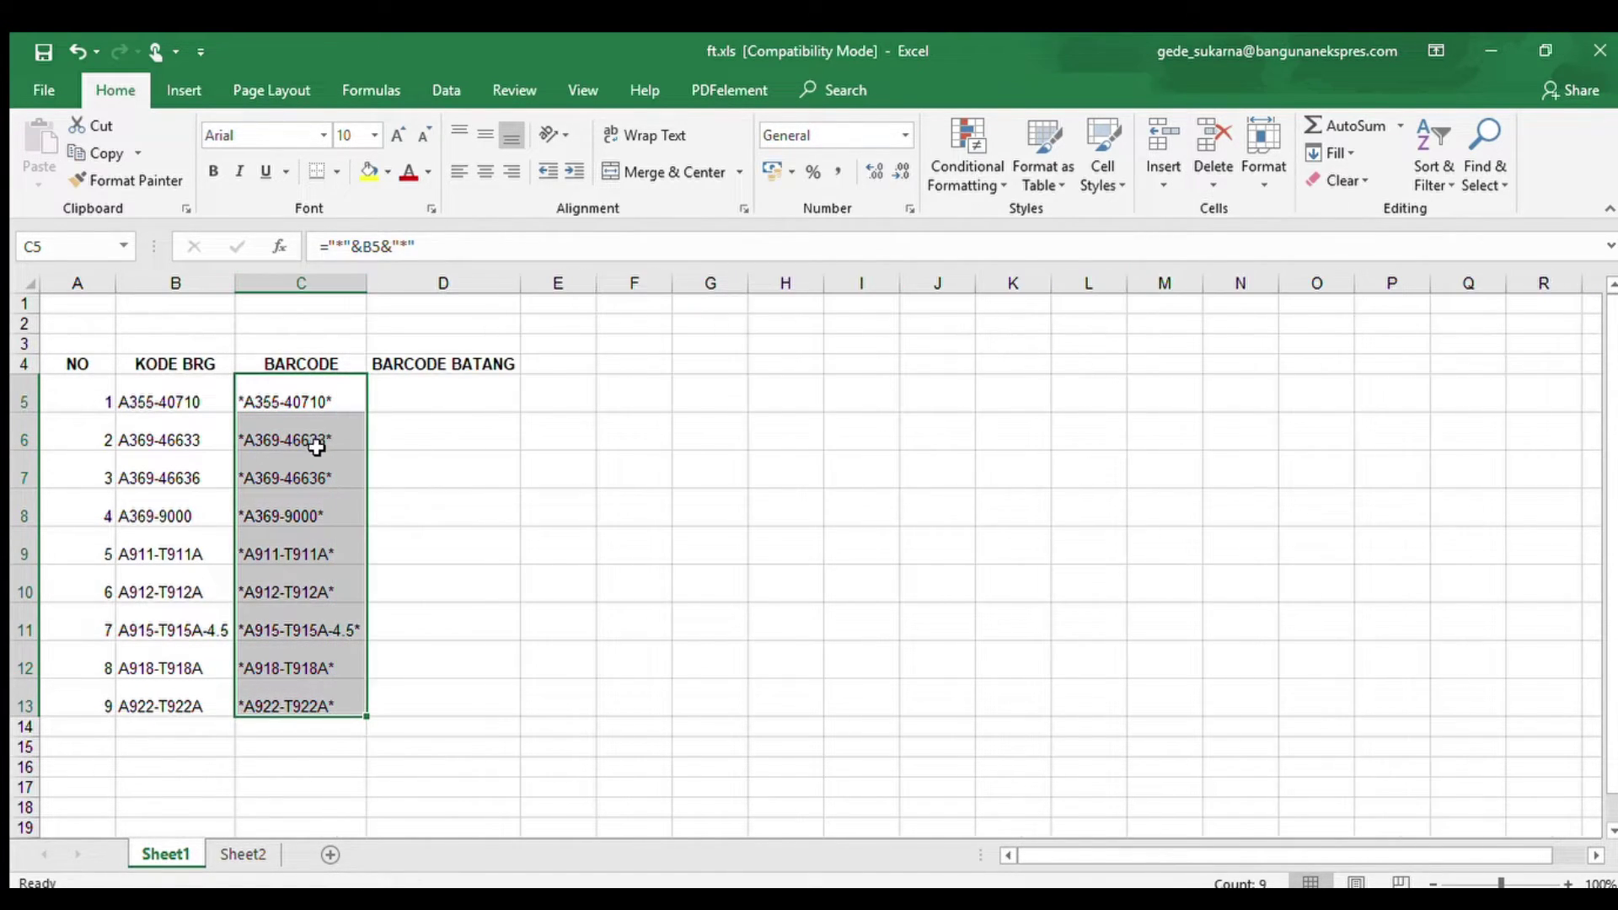
click(320, 459)
click(333, 403)
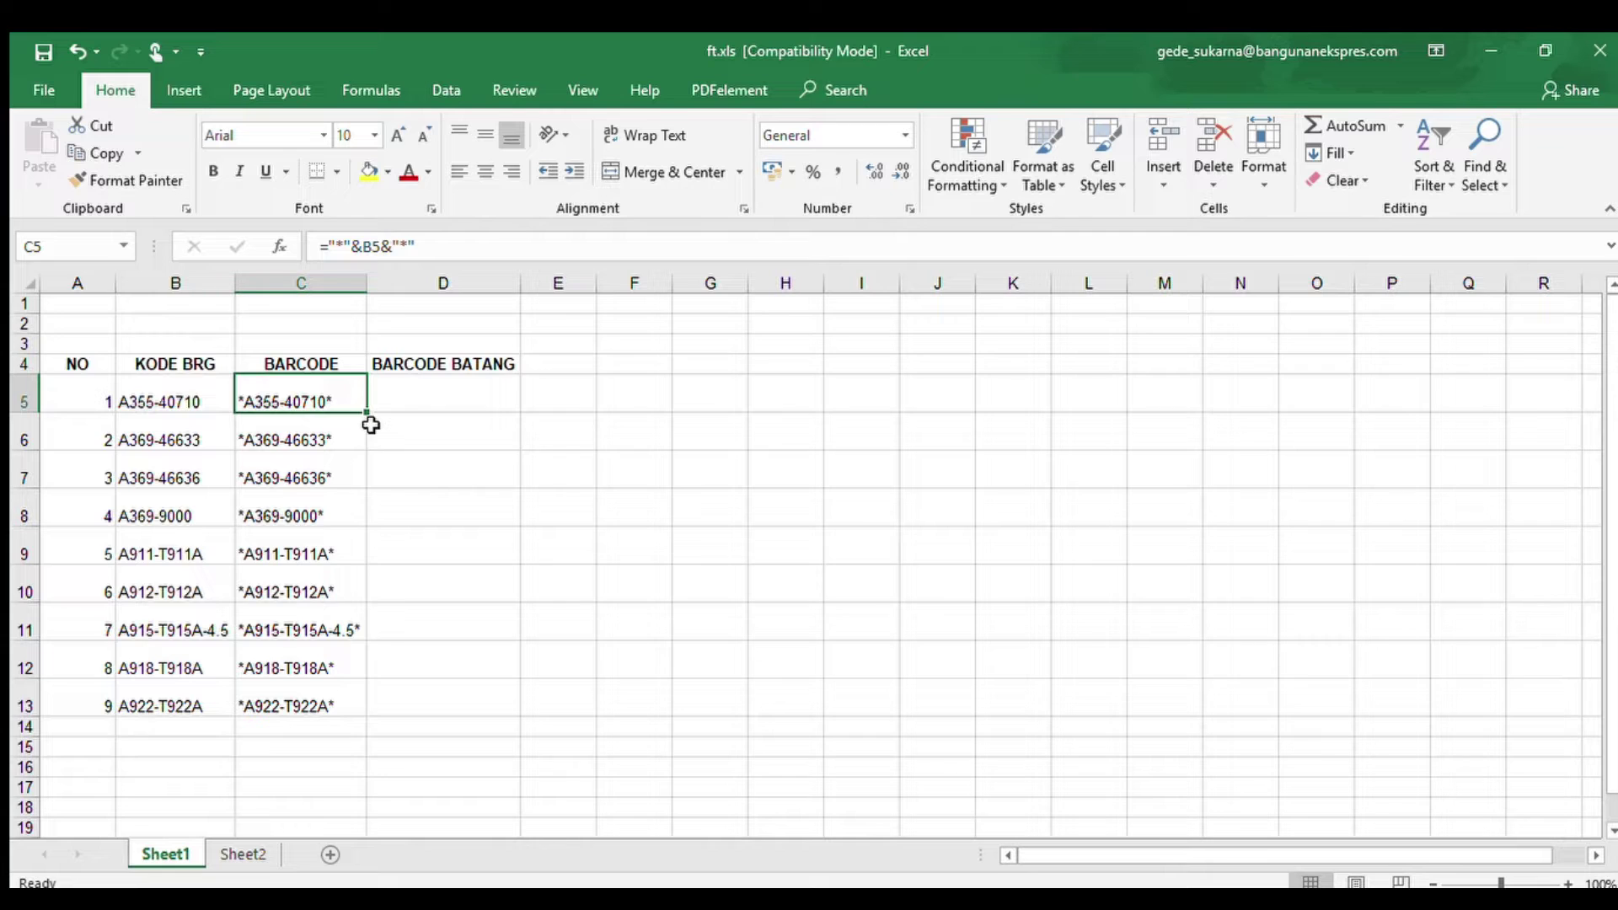
Enter the formula =C5 in cell D5 under BARCODE BATANG.
click(414, 403)
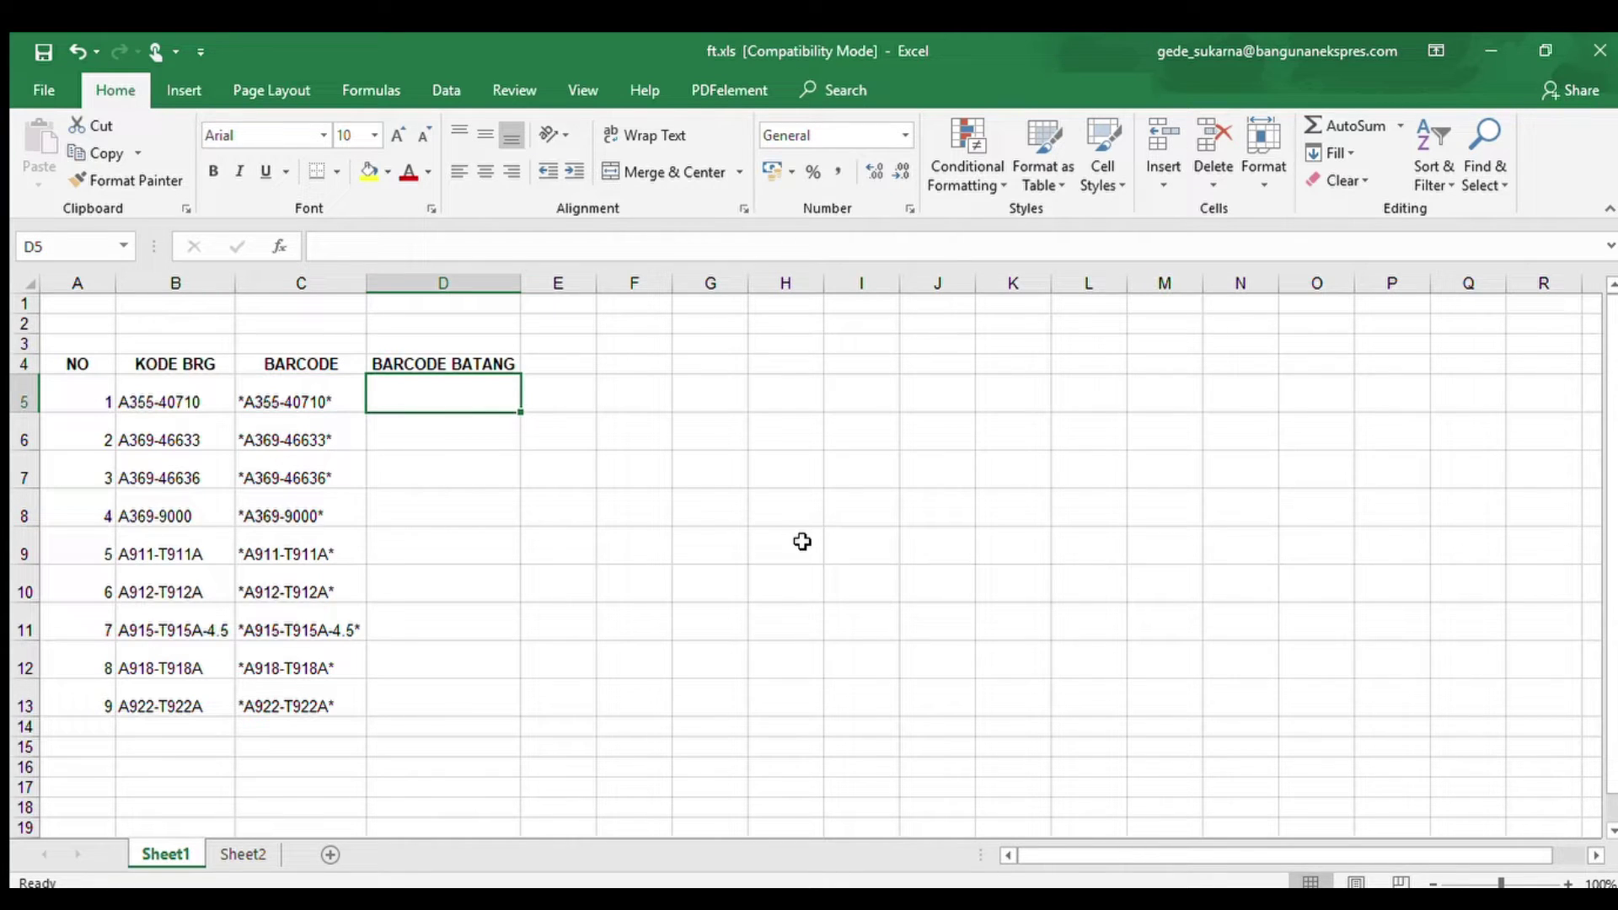
text(=)
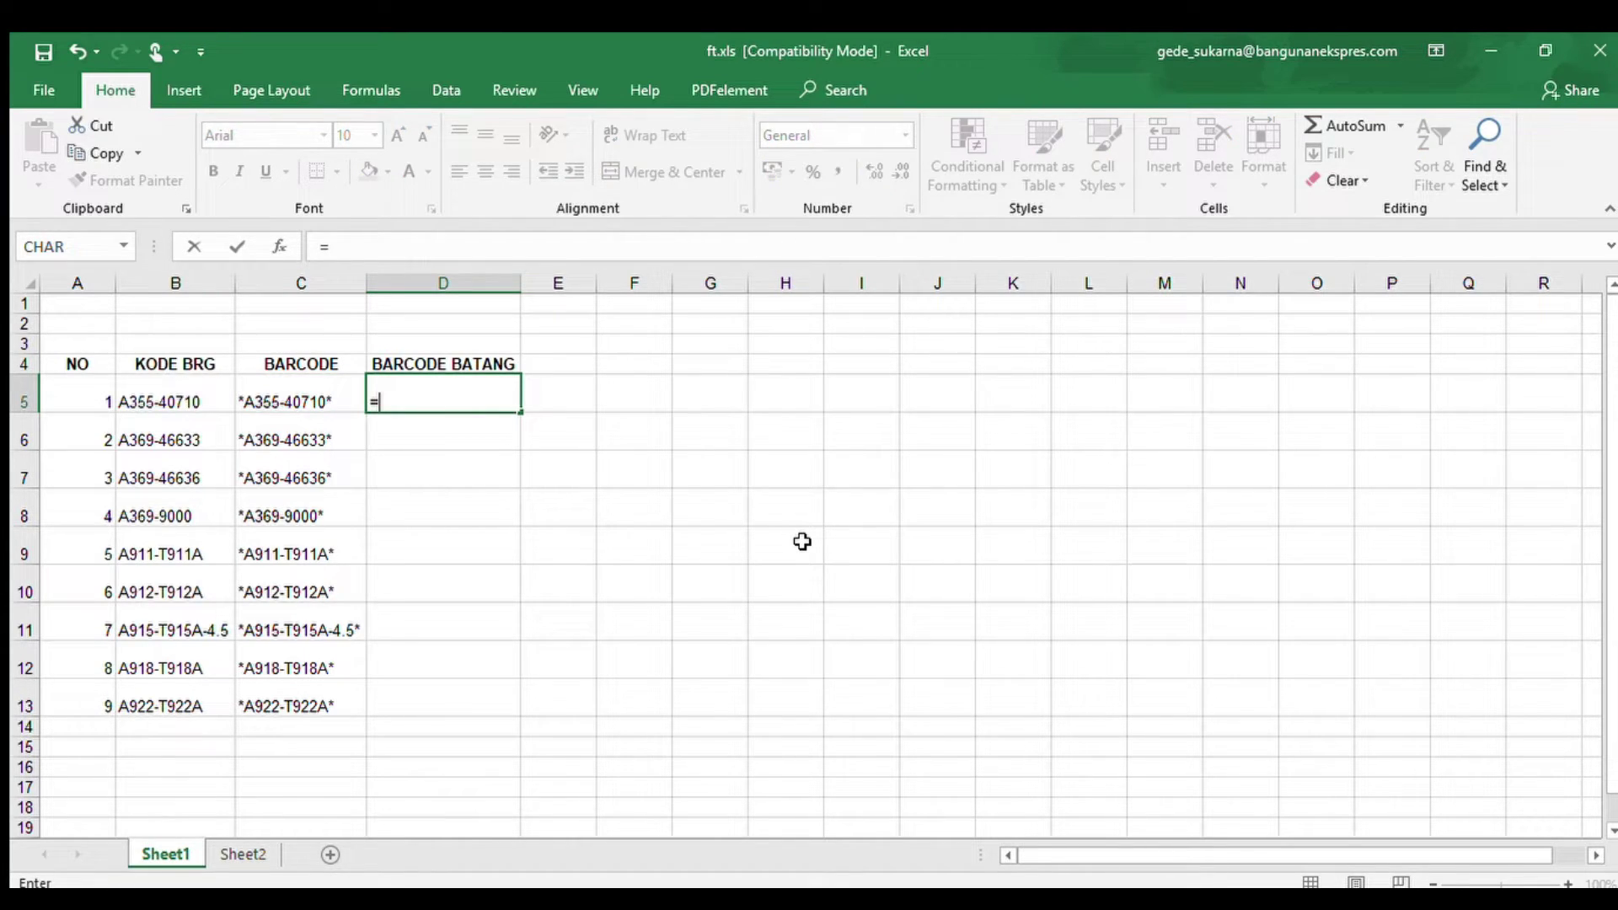
click(306, 401)
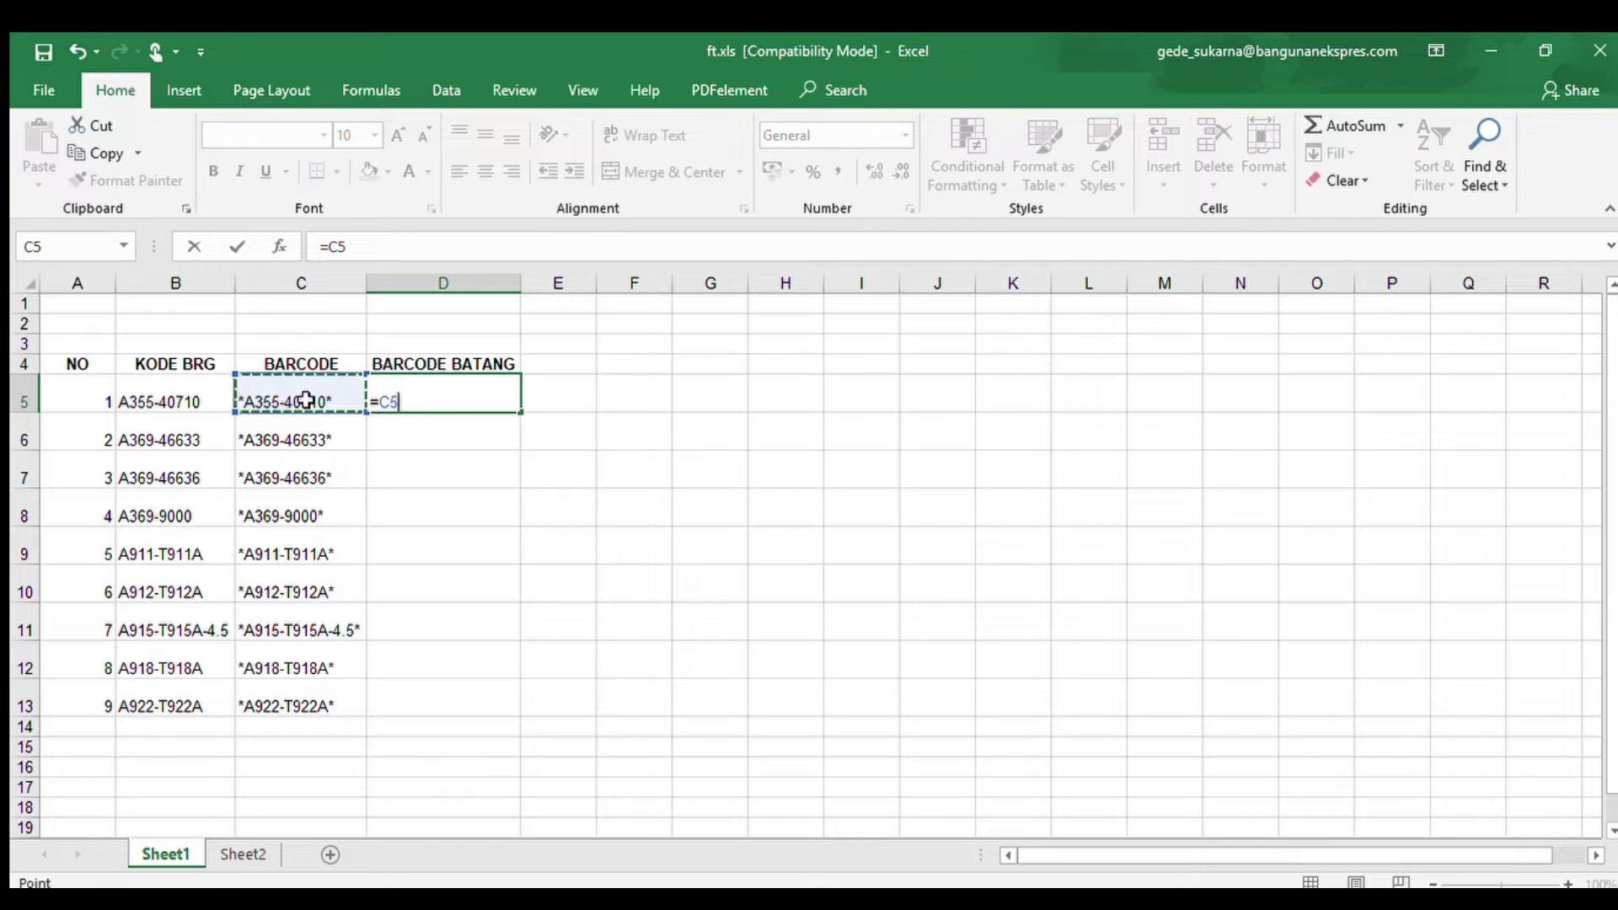
key(Return)
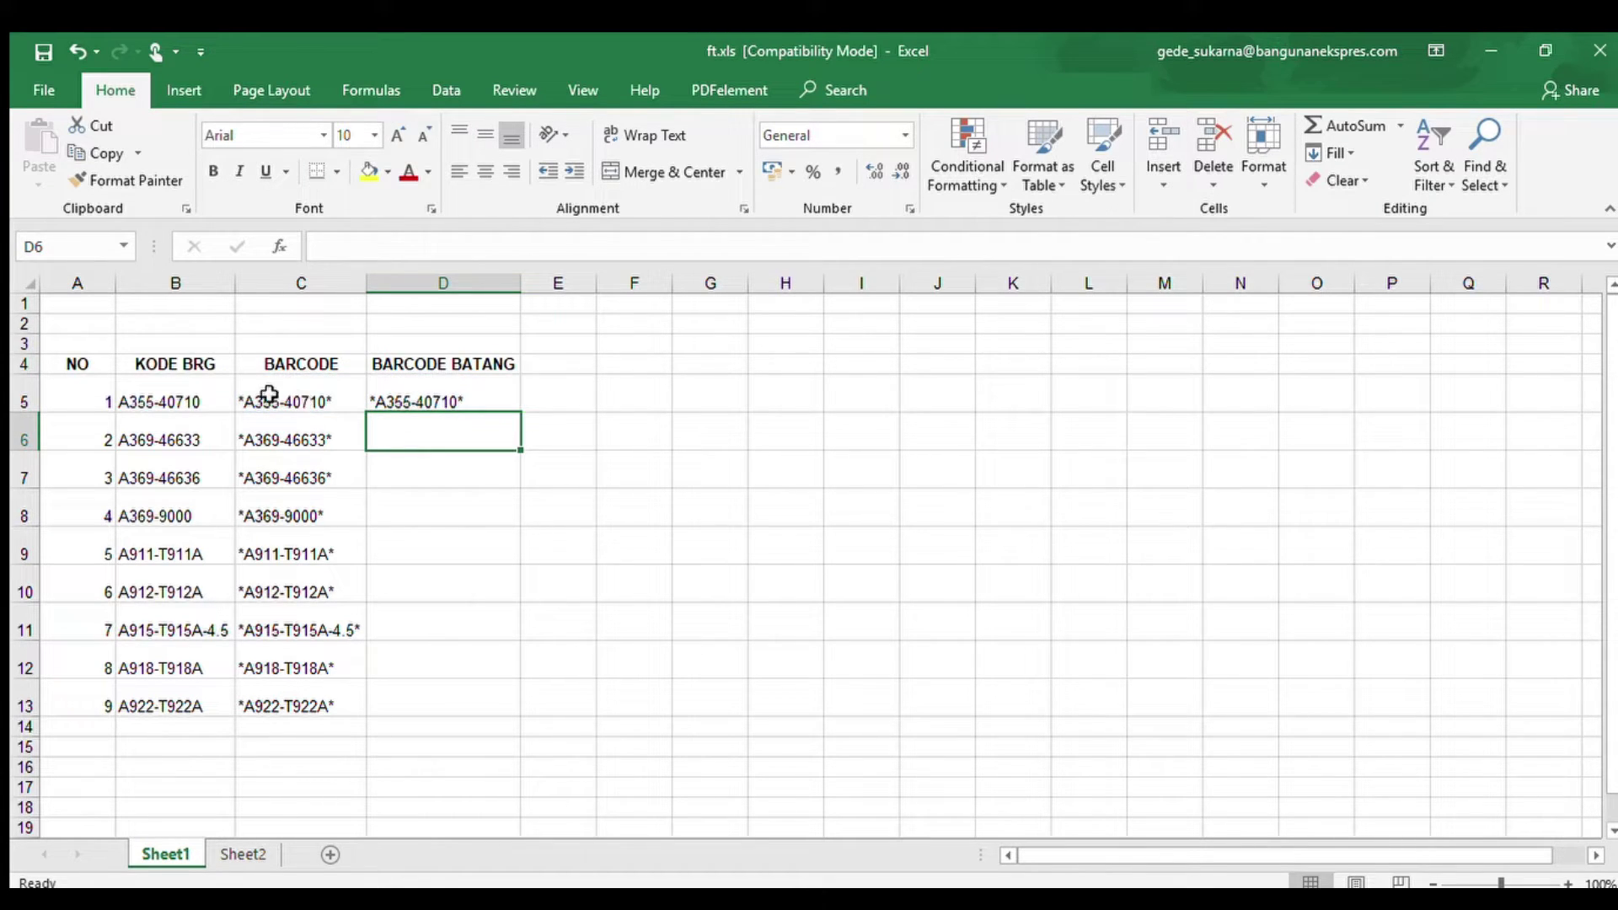
Set the font of cell D5 to Free 3 of 9.
click(397, 396)
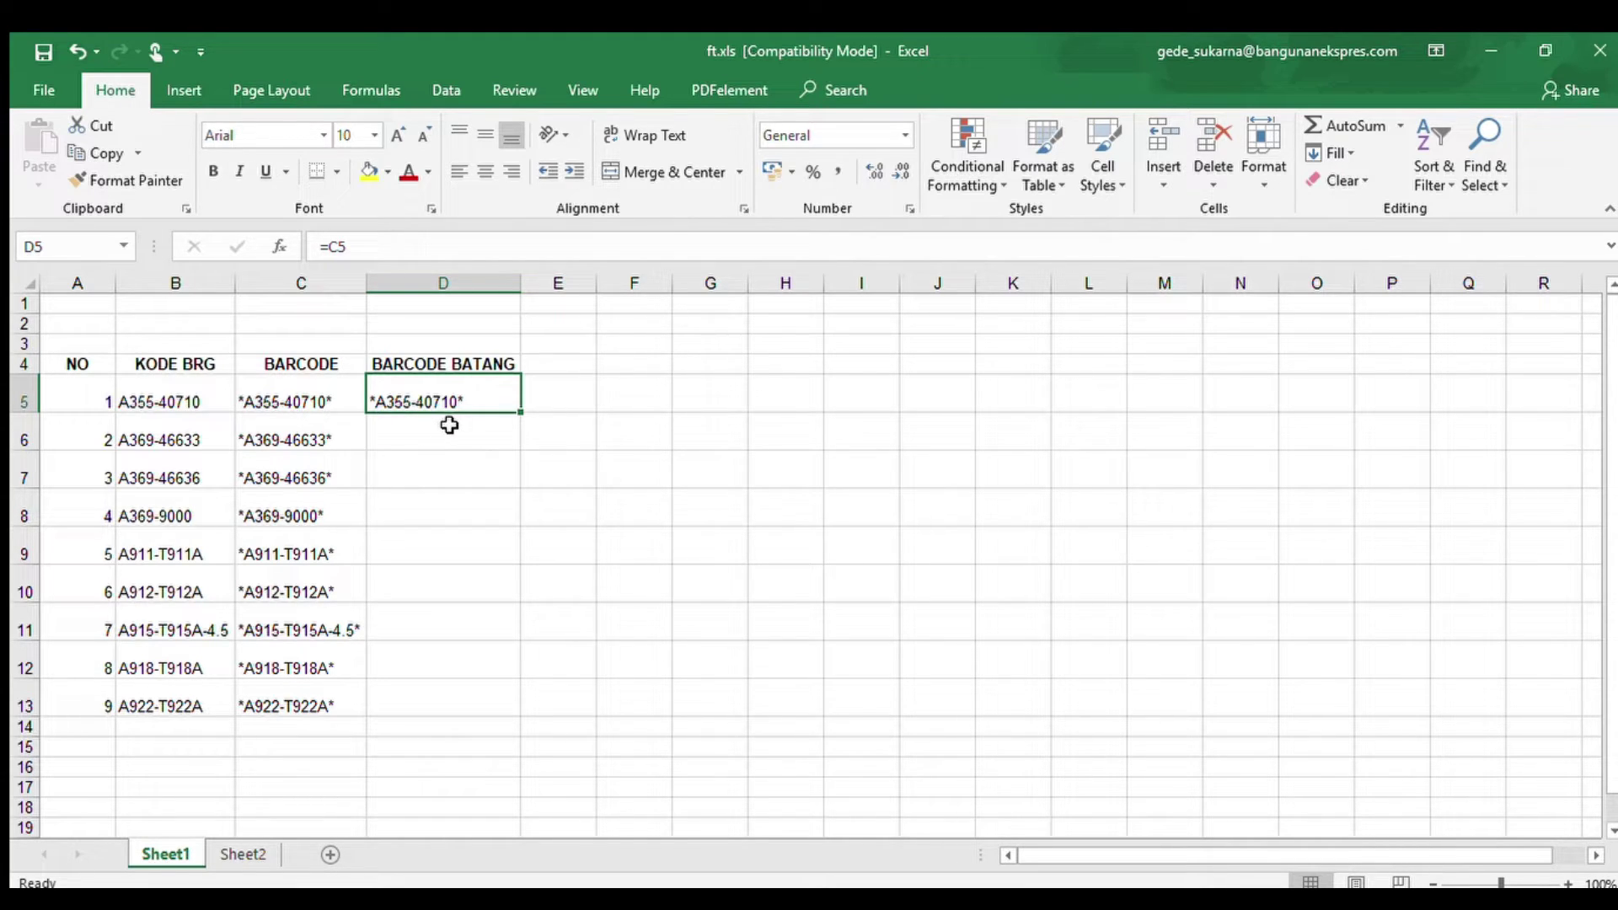
click(480, 442)
click(463, 401)
click(319, 135)
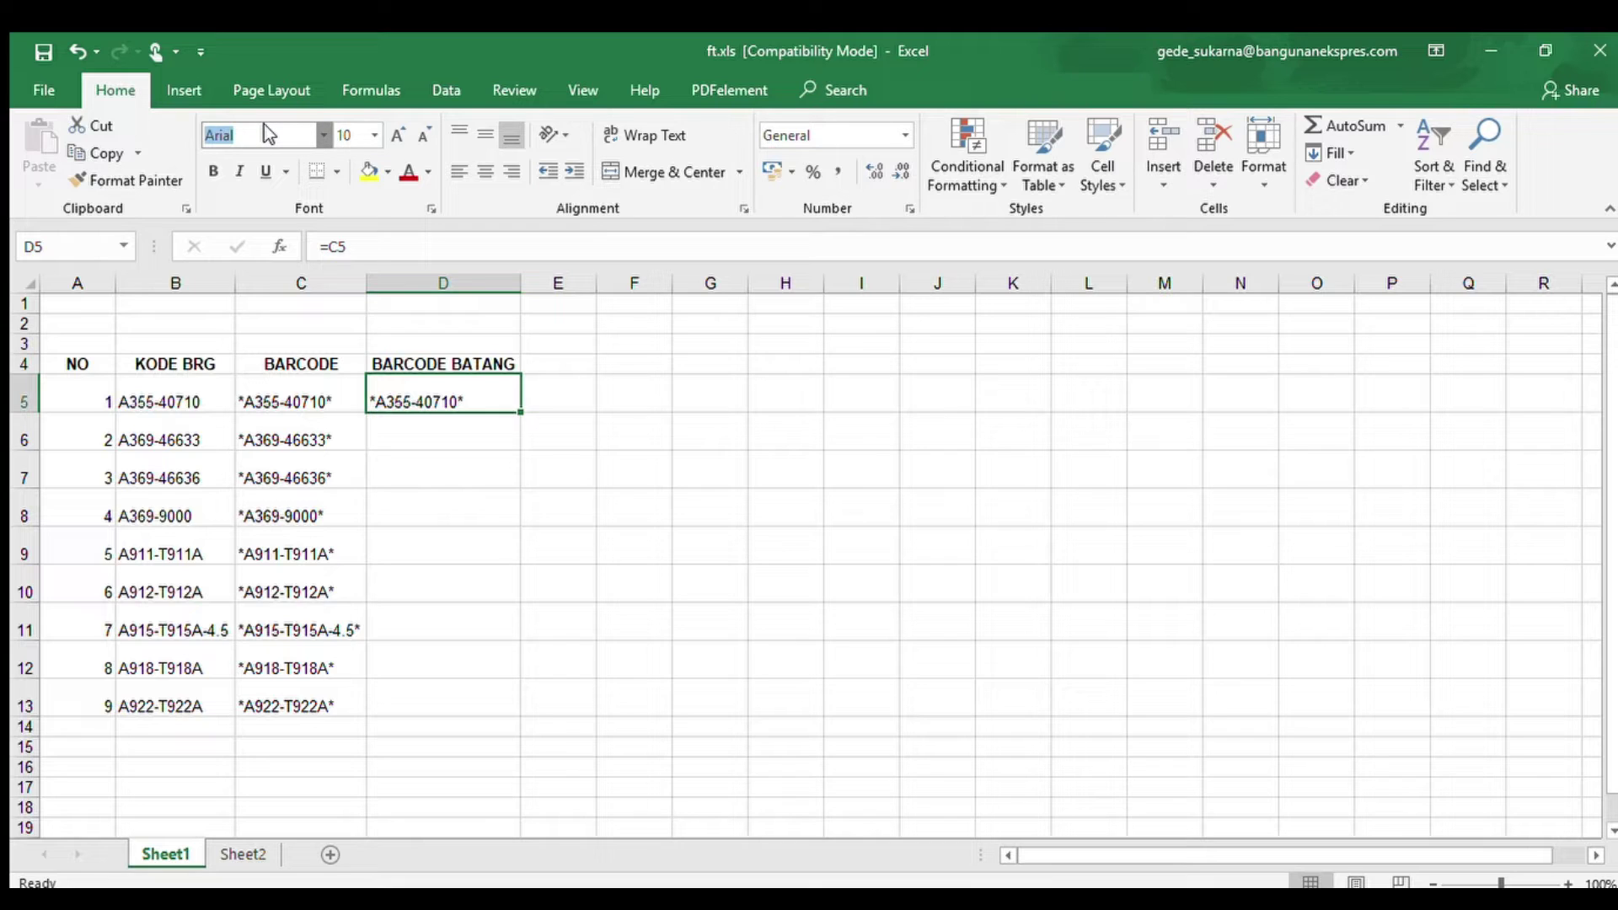
text(Free 3 of 9)
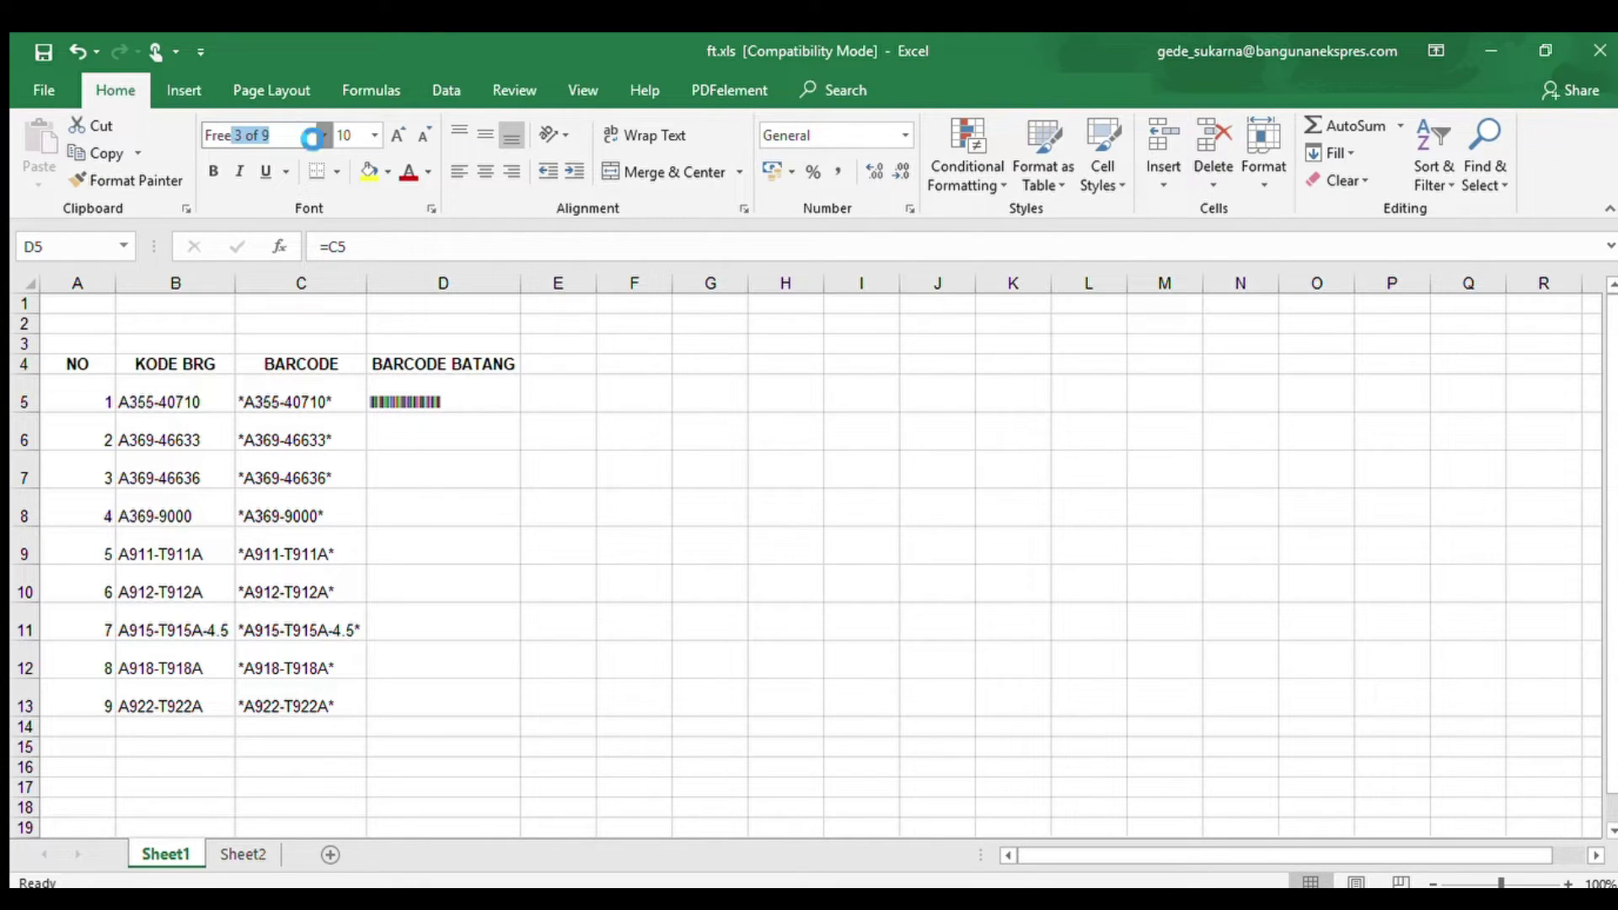
key(Return)
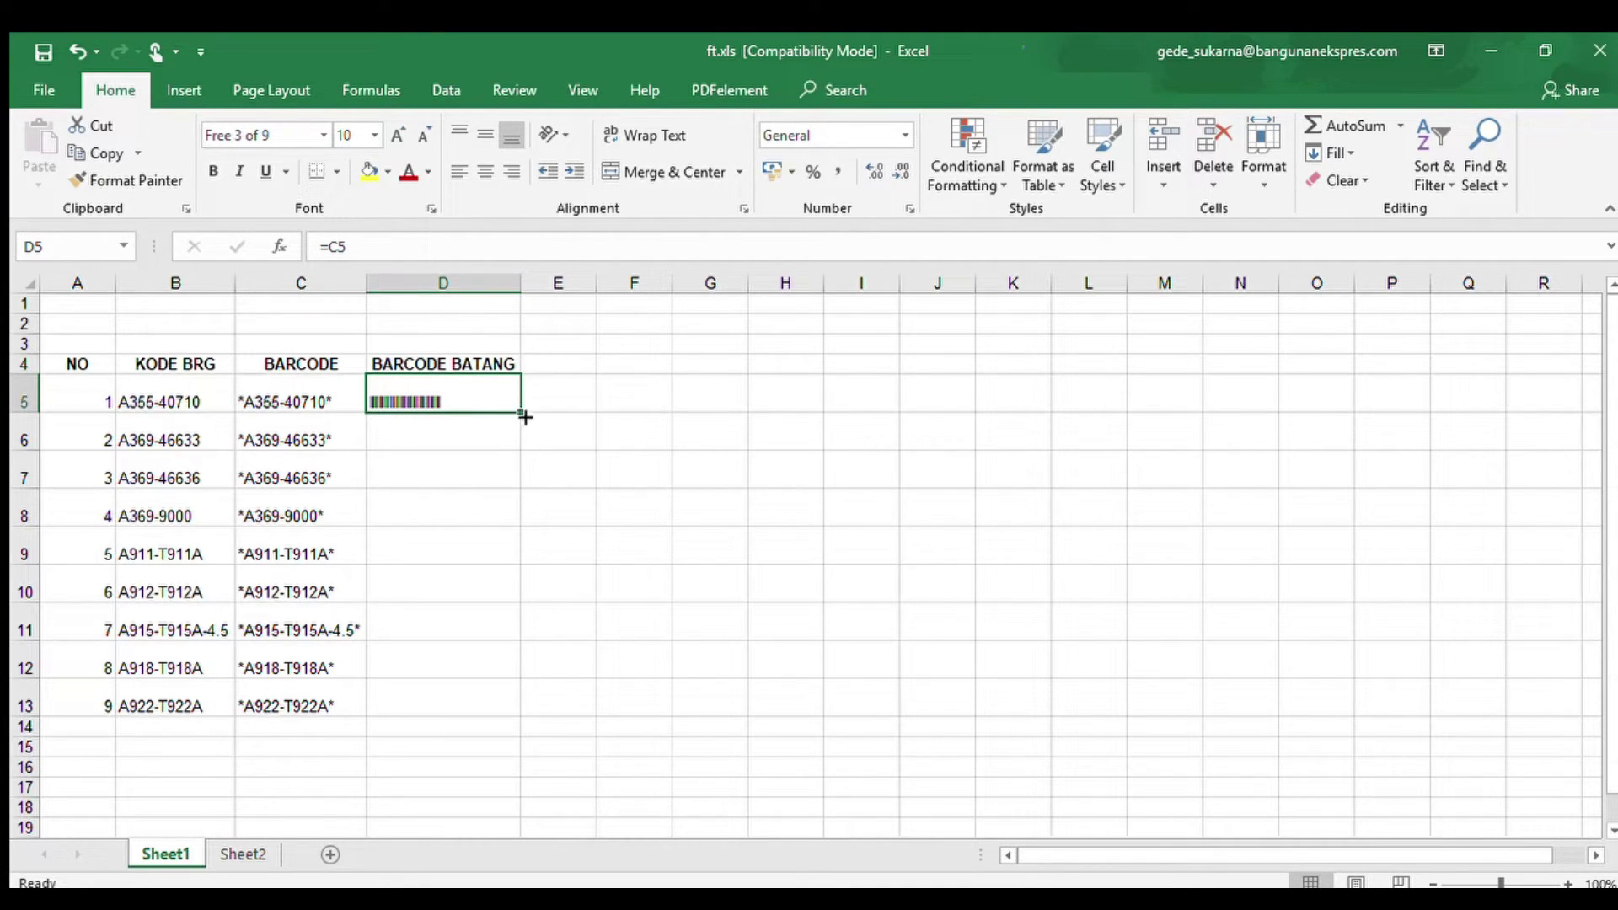
Enlarge the barcode in cell D5 to font size 20.
click(567, 441)
click(469, 413)
ctrl+scroll(499, 436, up, 3)
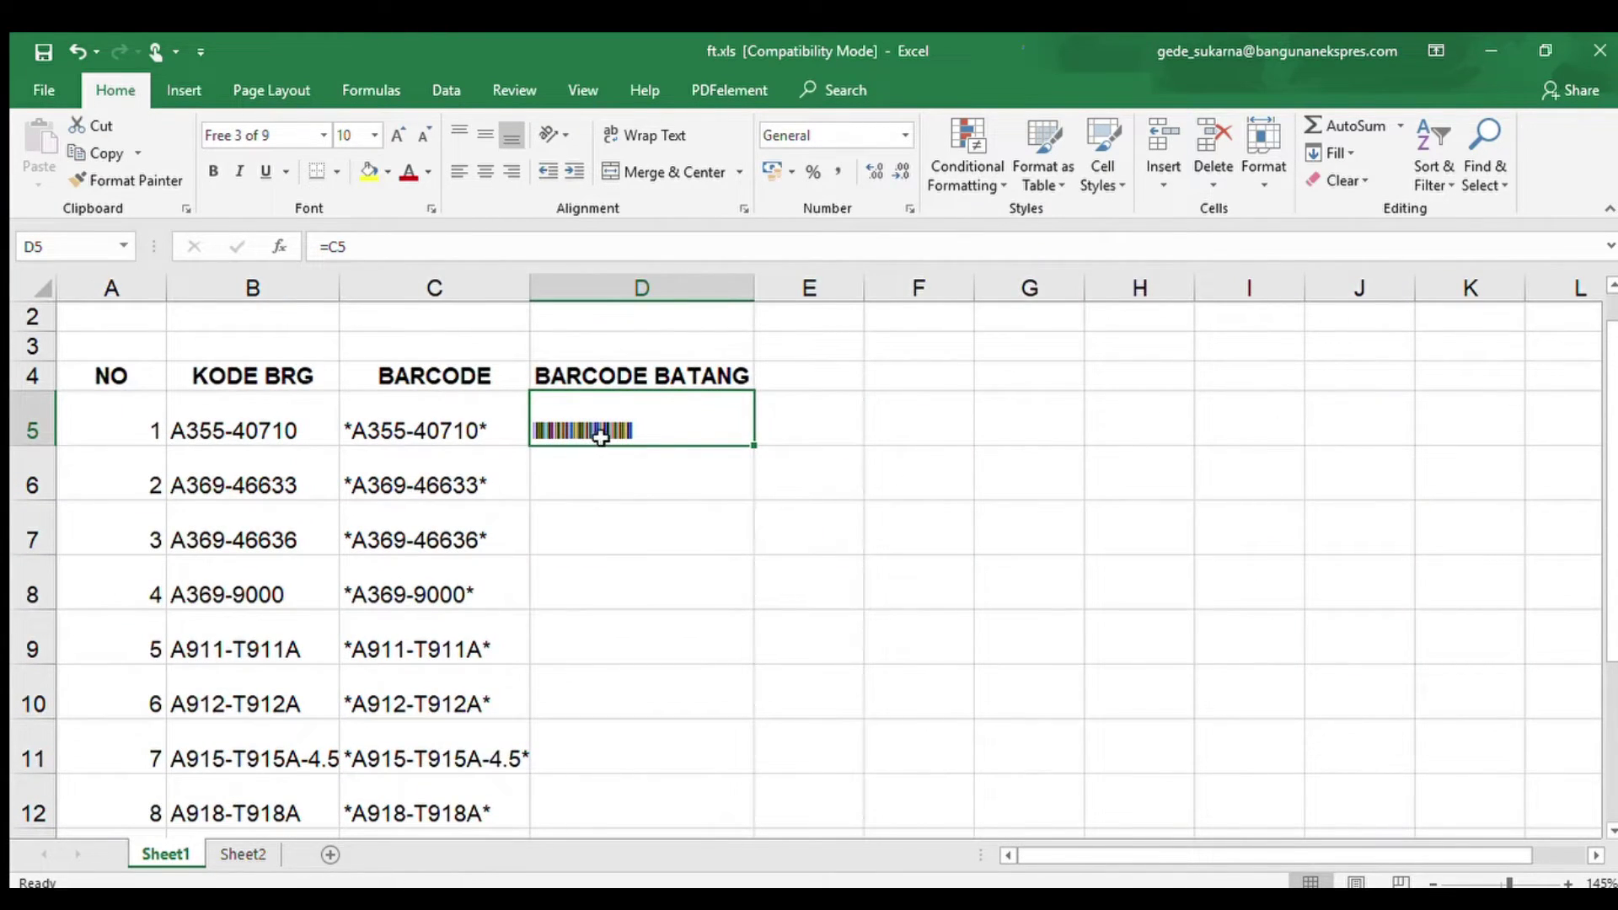
click(394, 134)
click(395, 134)
click(394, 134)
click(394, 134)
click(393, 134)
click(393, 133)
click(393, 134)
click(425, 134)
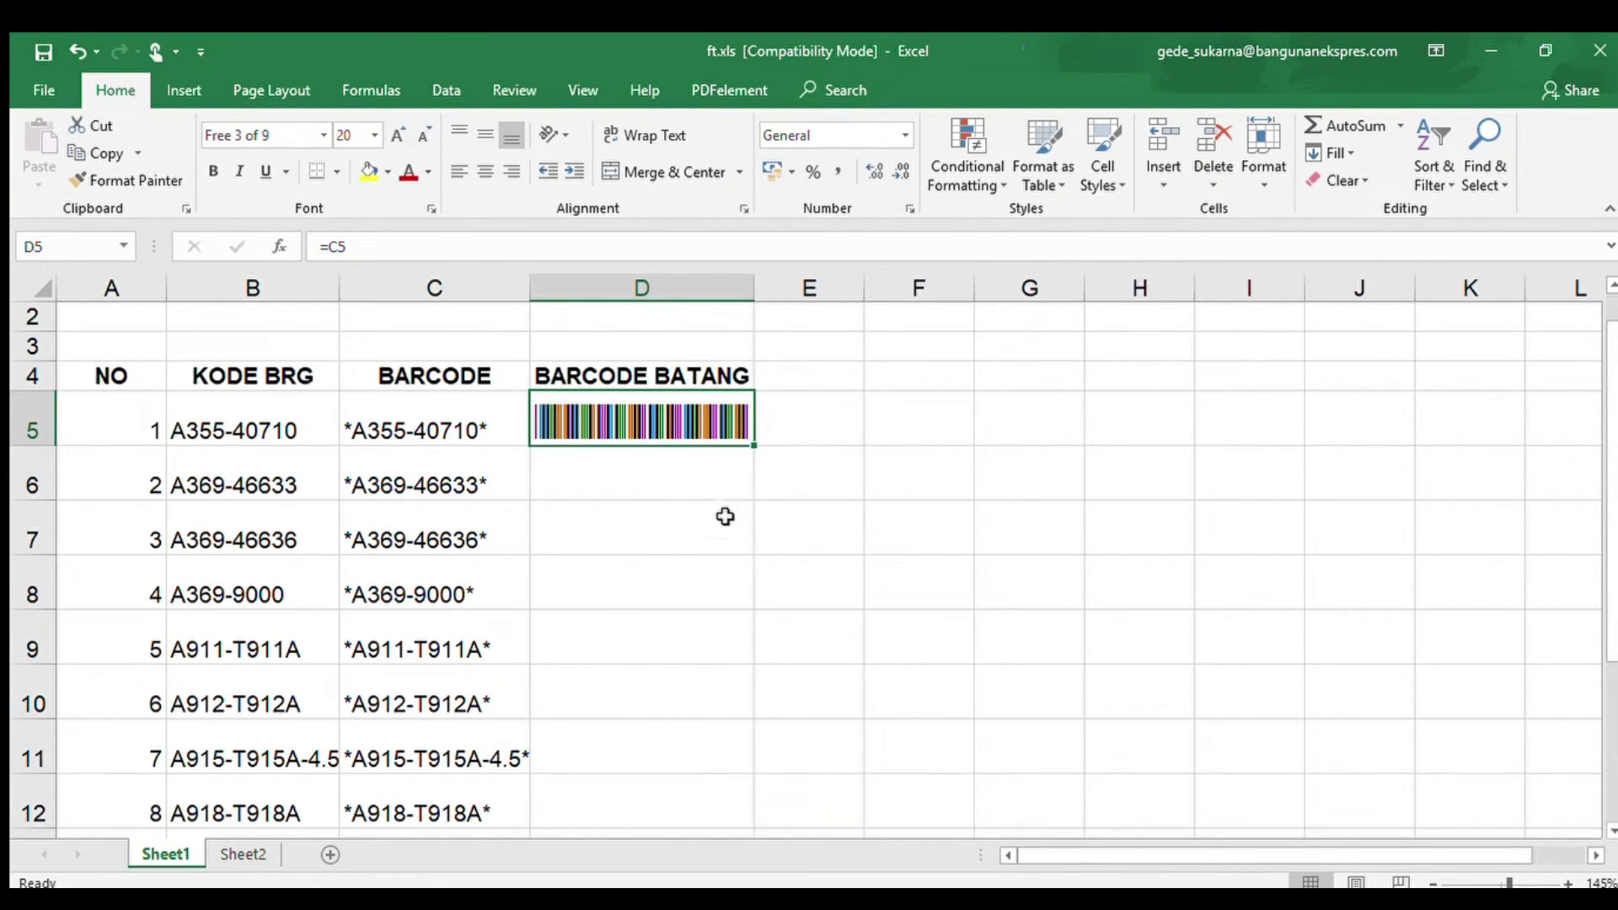
Fill the D5 barcode formula and formatting down to D13 and fit column D's width to its contents.
click(699, 518)
click(618, 434)
double_click(754, 445)
scroll(796, 505, down, 1)
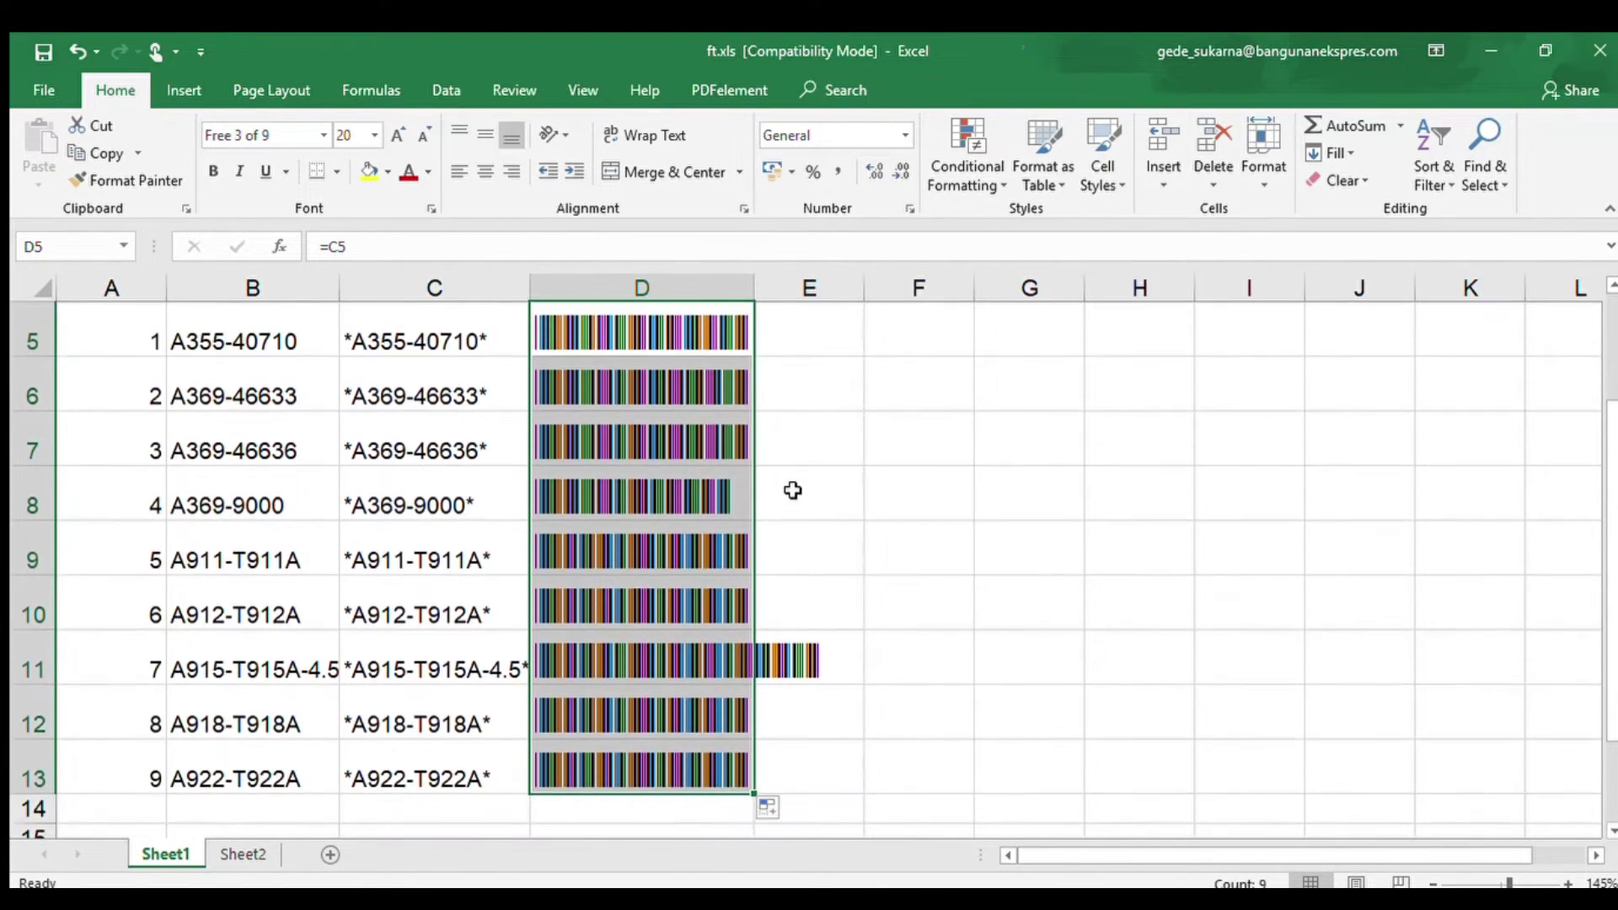
double_click(752, 287)
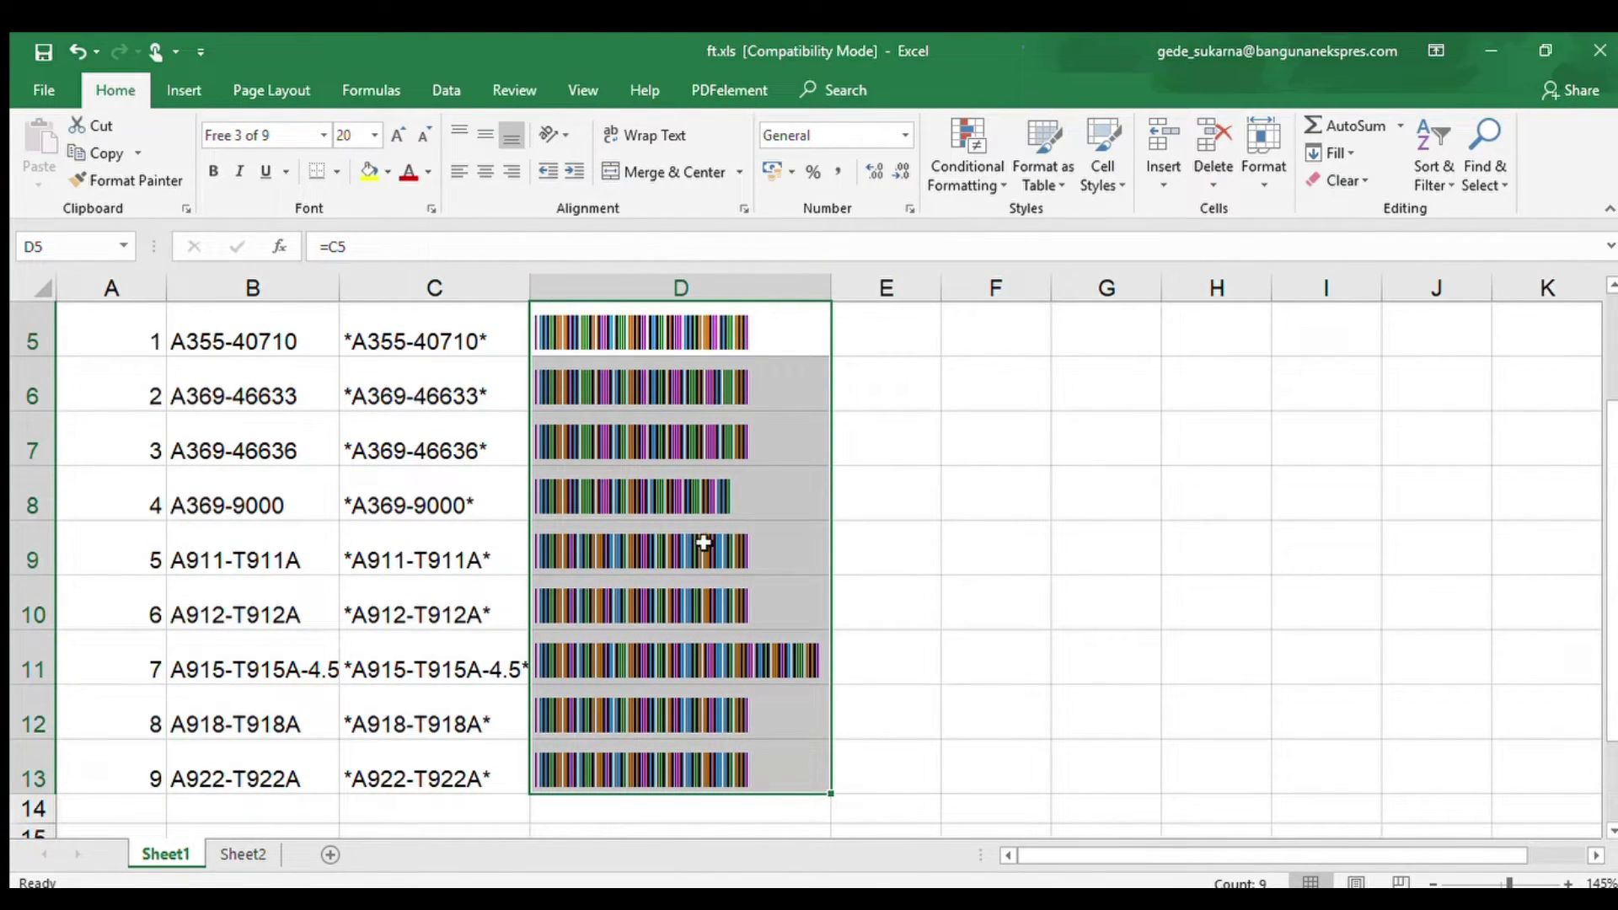
Center the barcodes in D5:D13 horizontally.
scroll(600, 546, up, 1)
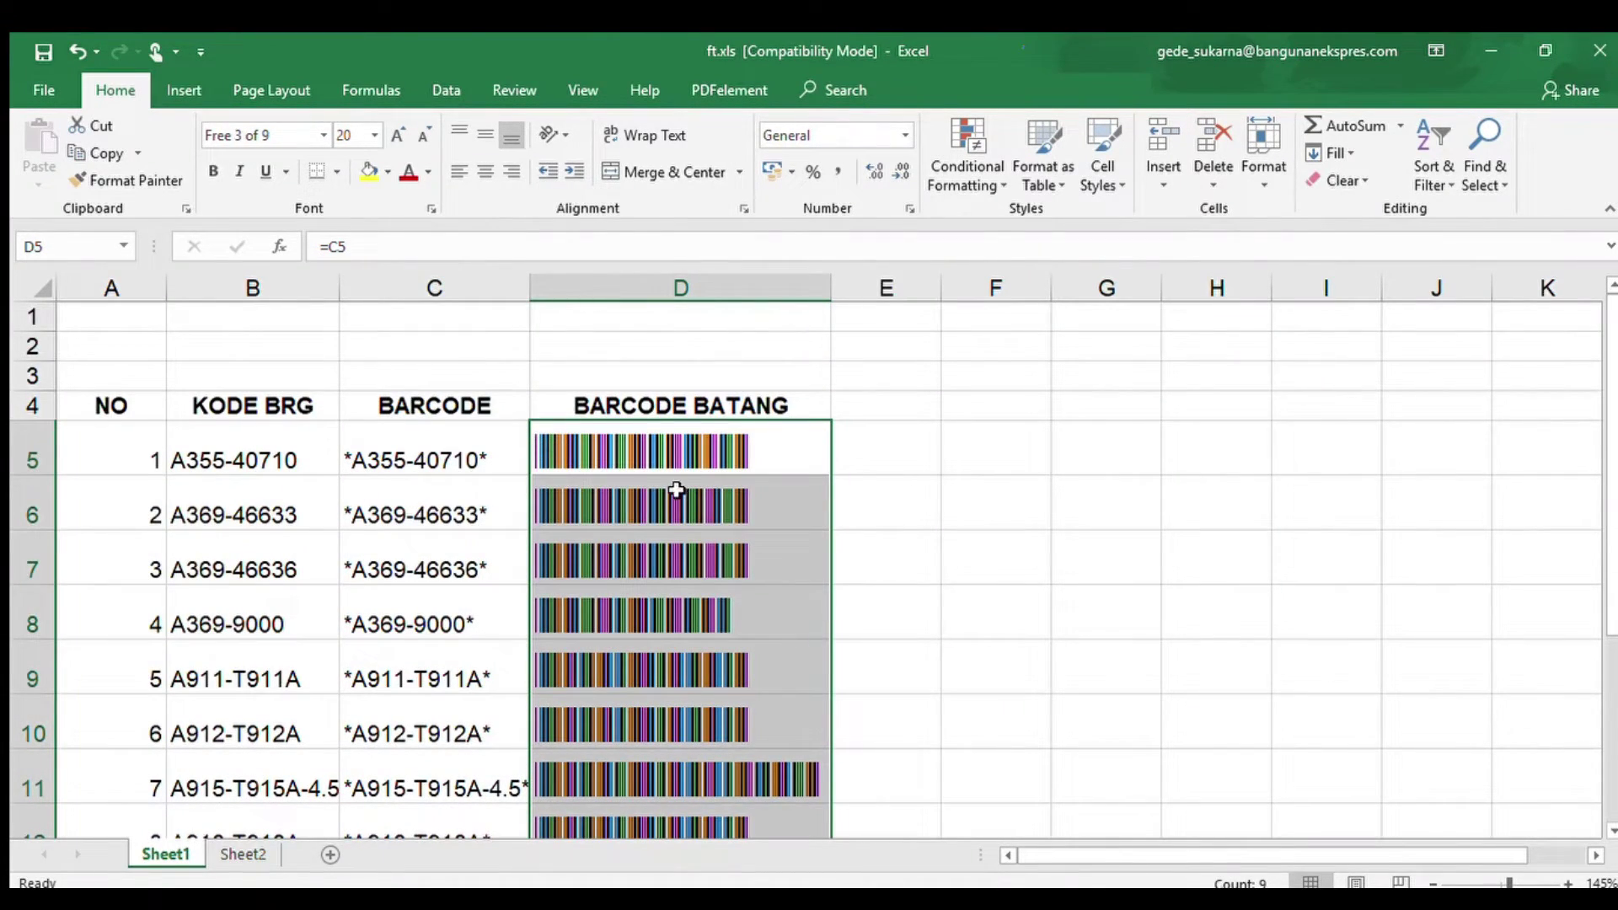
click(482, 170)
scroll(1058, 534, down, 2)
scroll(1058, 534, up, 1)
scroll(1057, 535, up, 1)
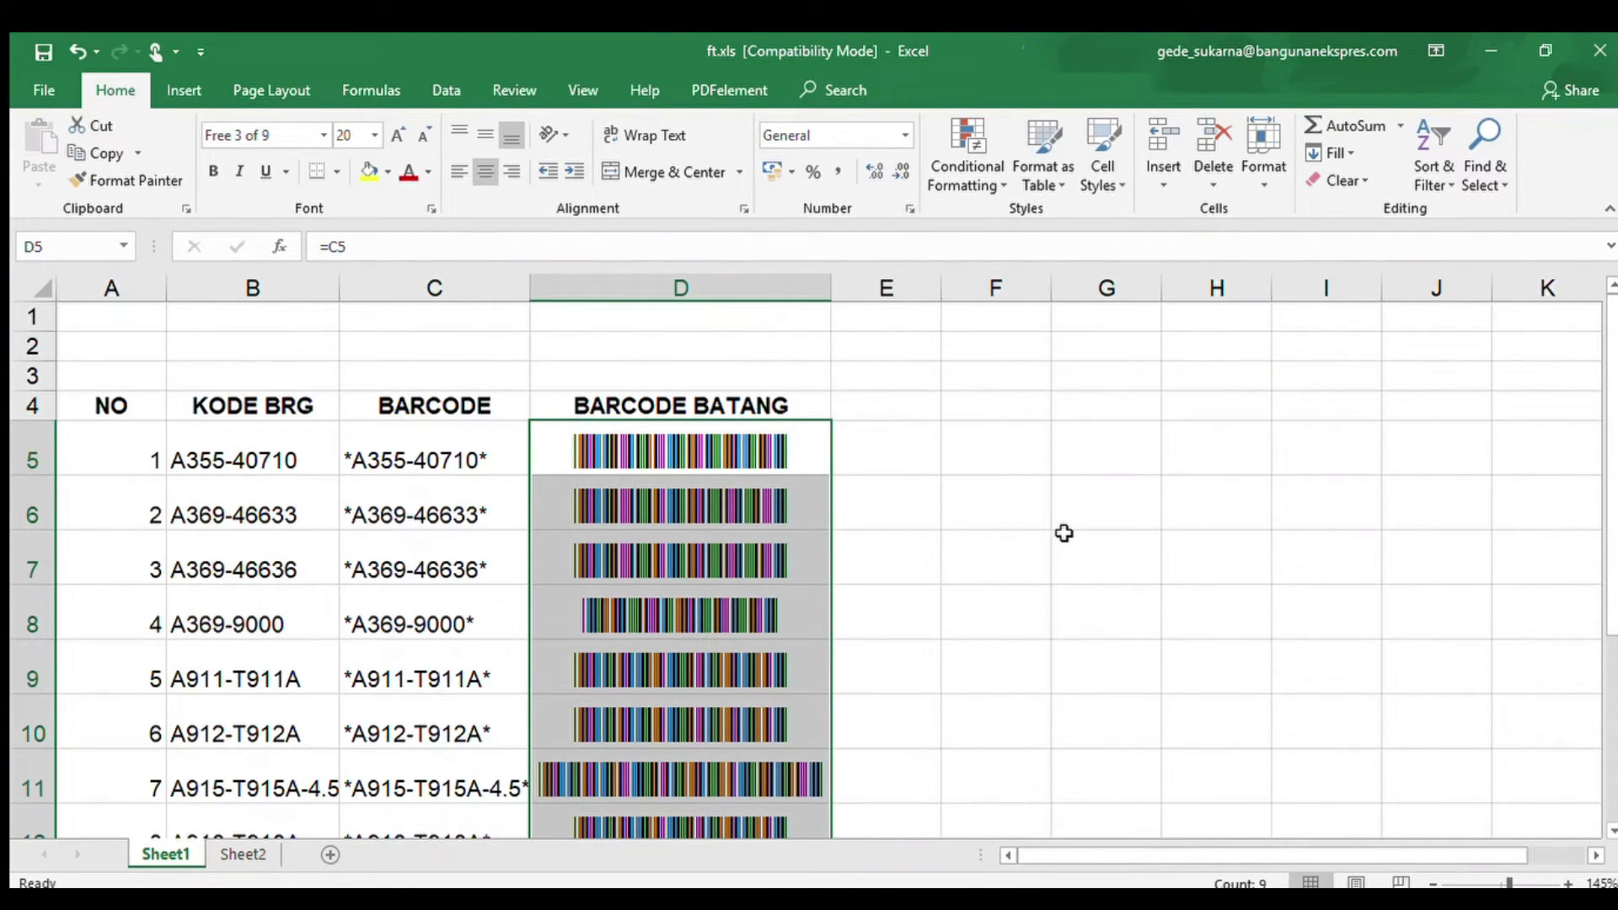
Examine the formulas in C5 and D5 and the font applied to the barcodes in column D.
click(374, 463)
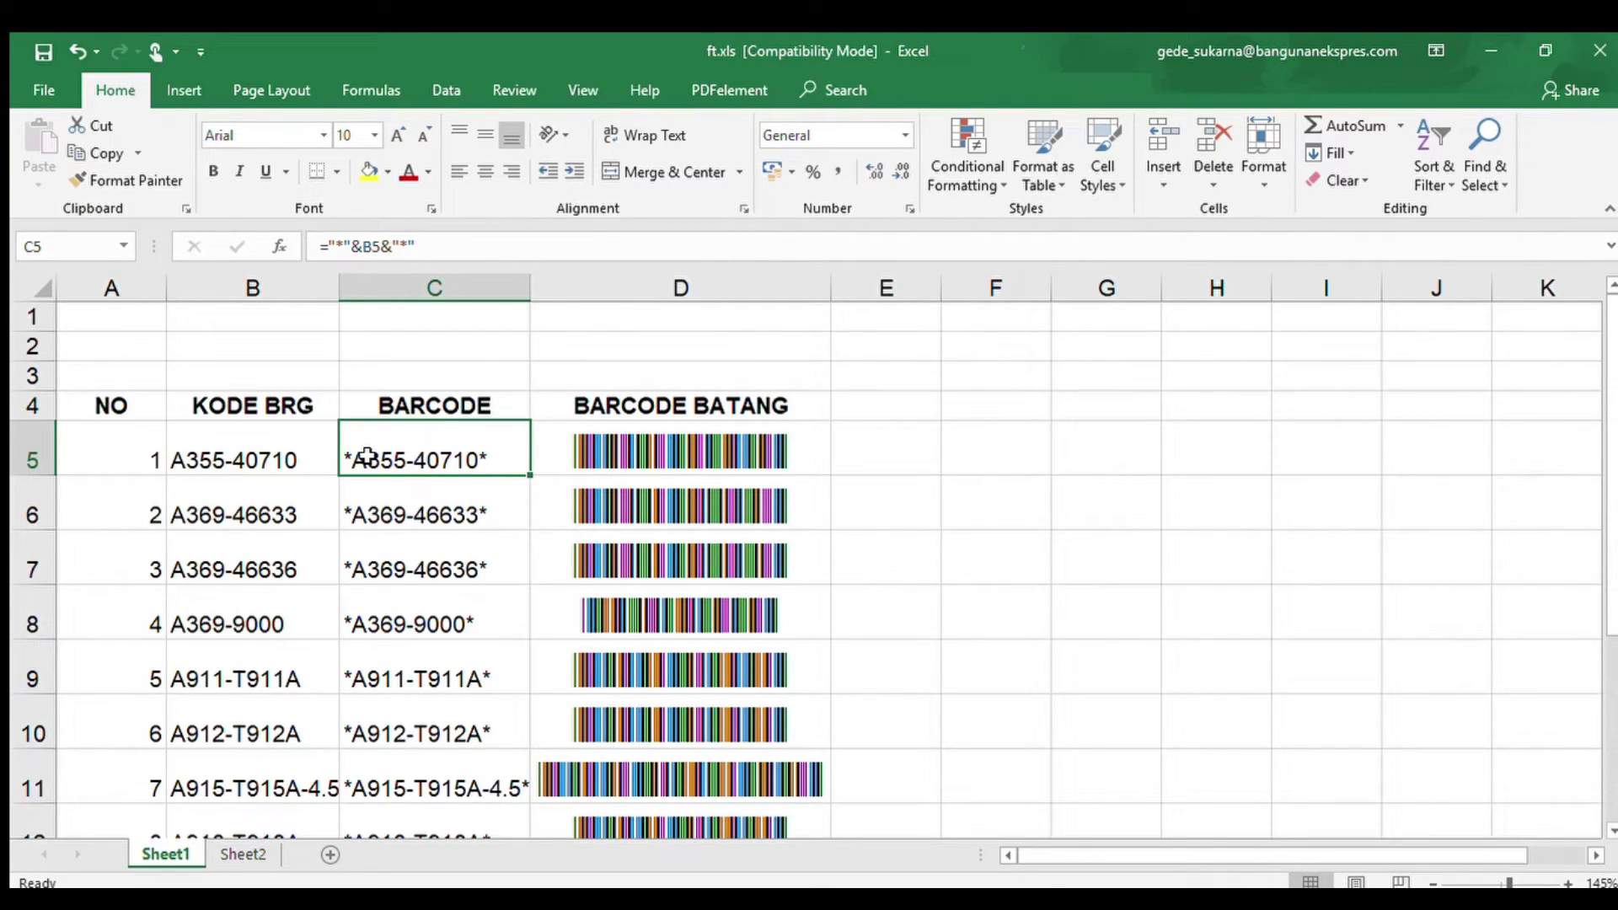
click(608, 452)
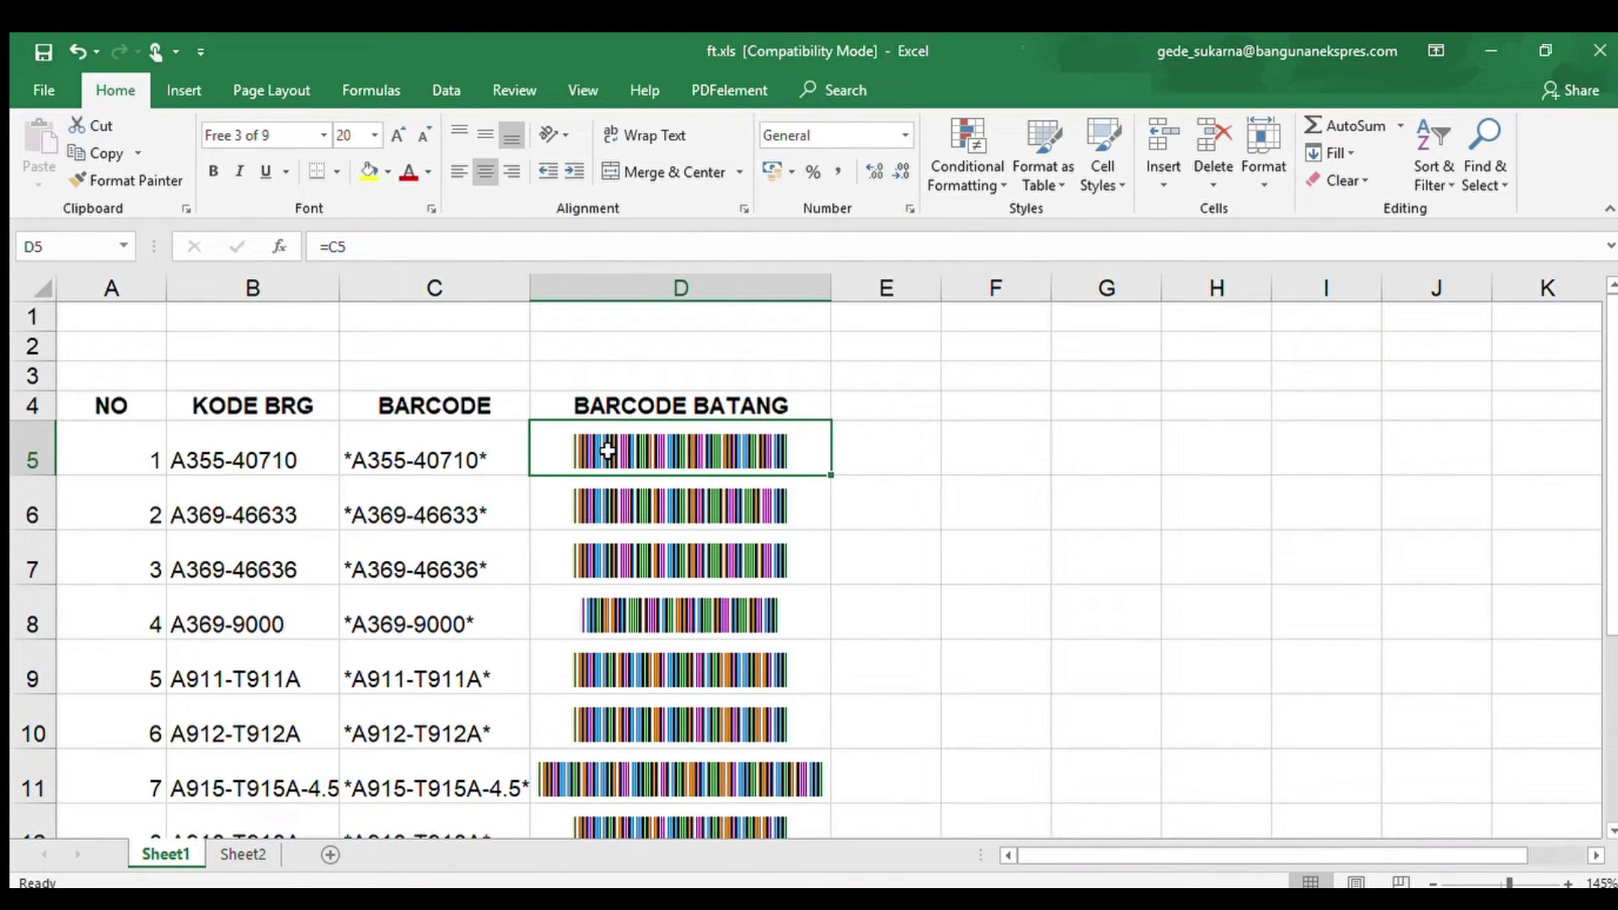
click(458, 466)
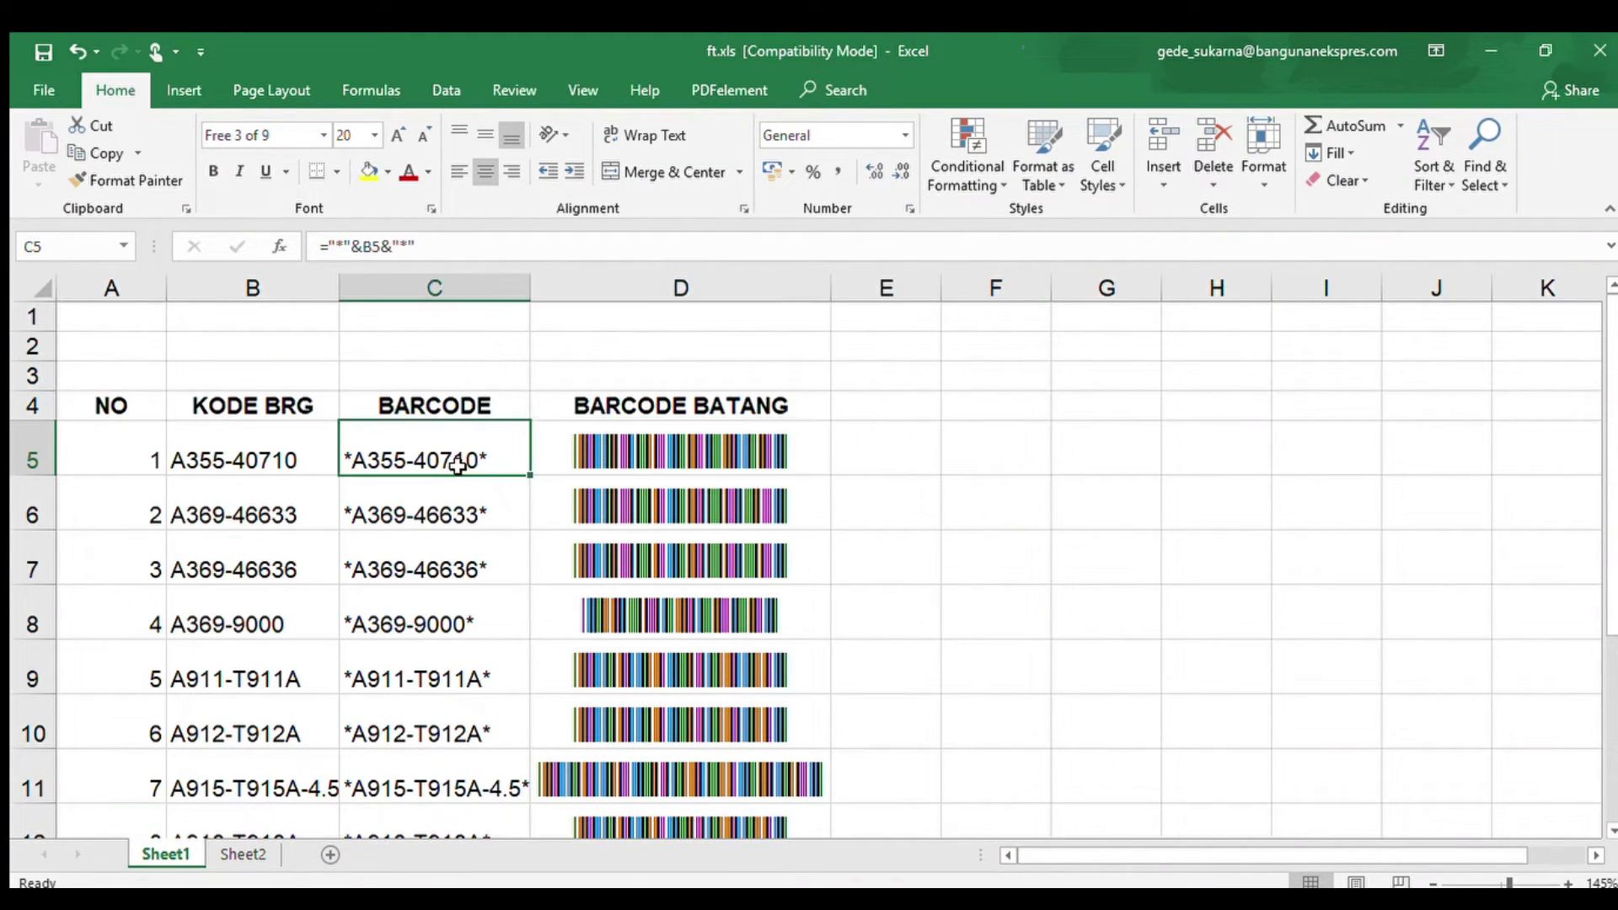
click(667, 458)
scroll(717, 531, down, 3)
scroll(722, 531, up, 1)
scroll(722, 532, up, 2)
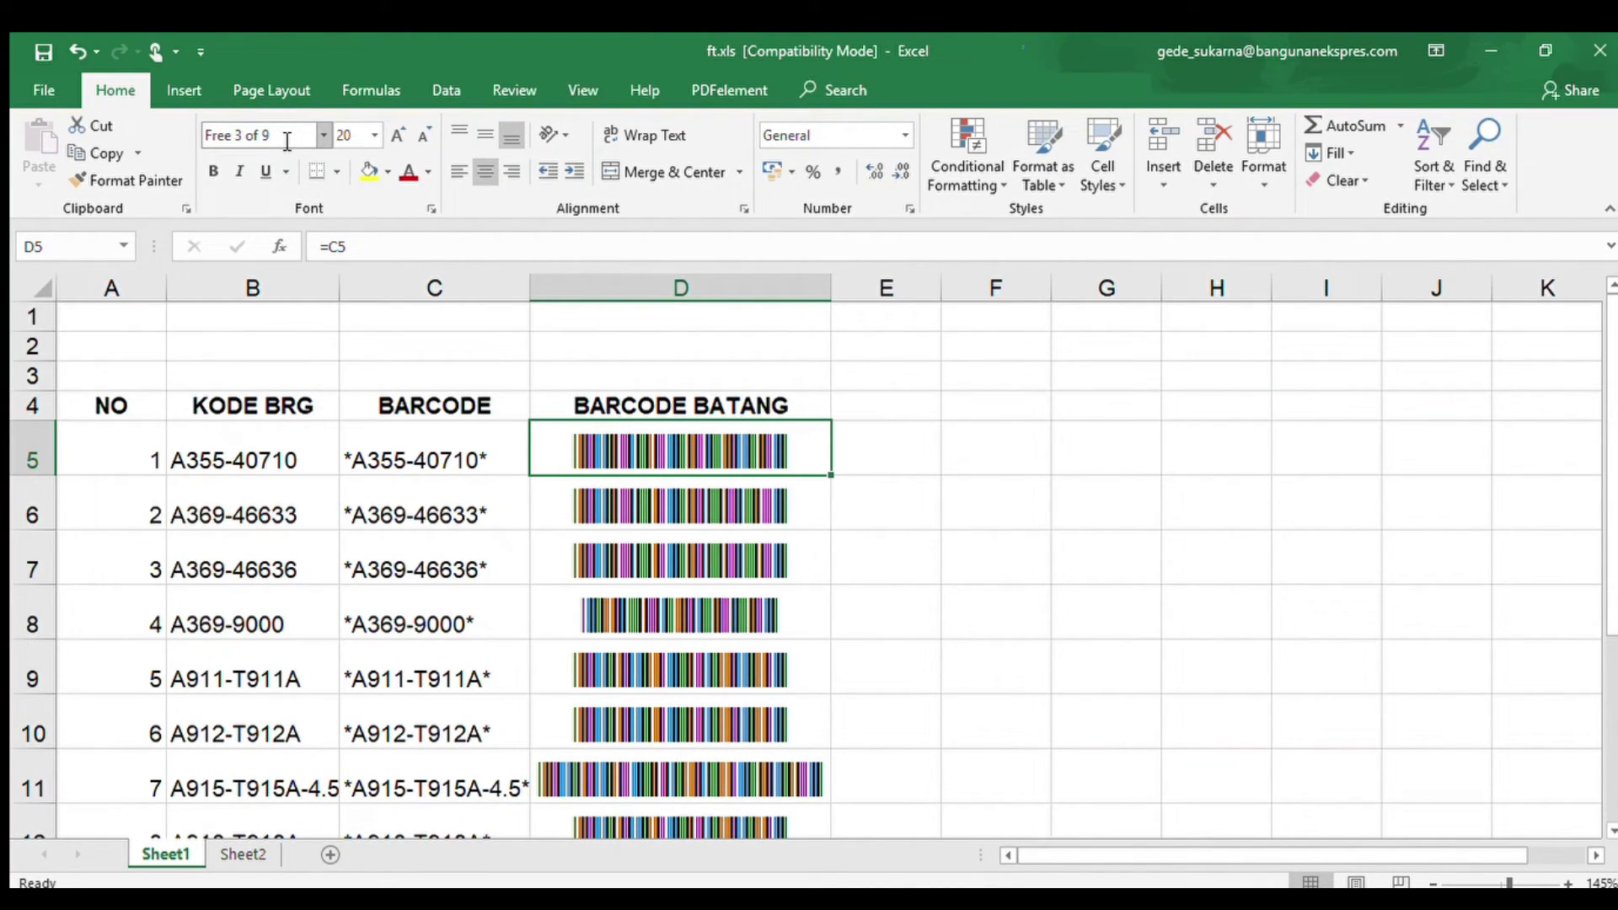
click(693, 501)
click(685, 459)
click(867, 459)
click(771, 454)
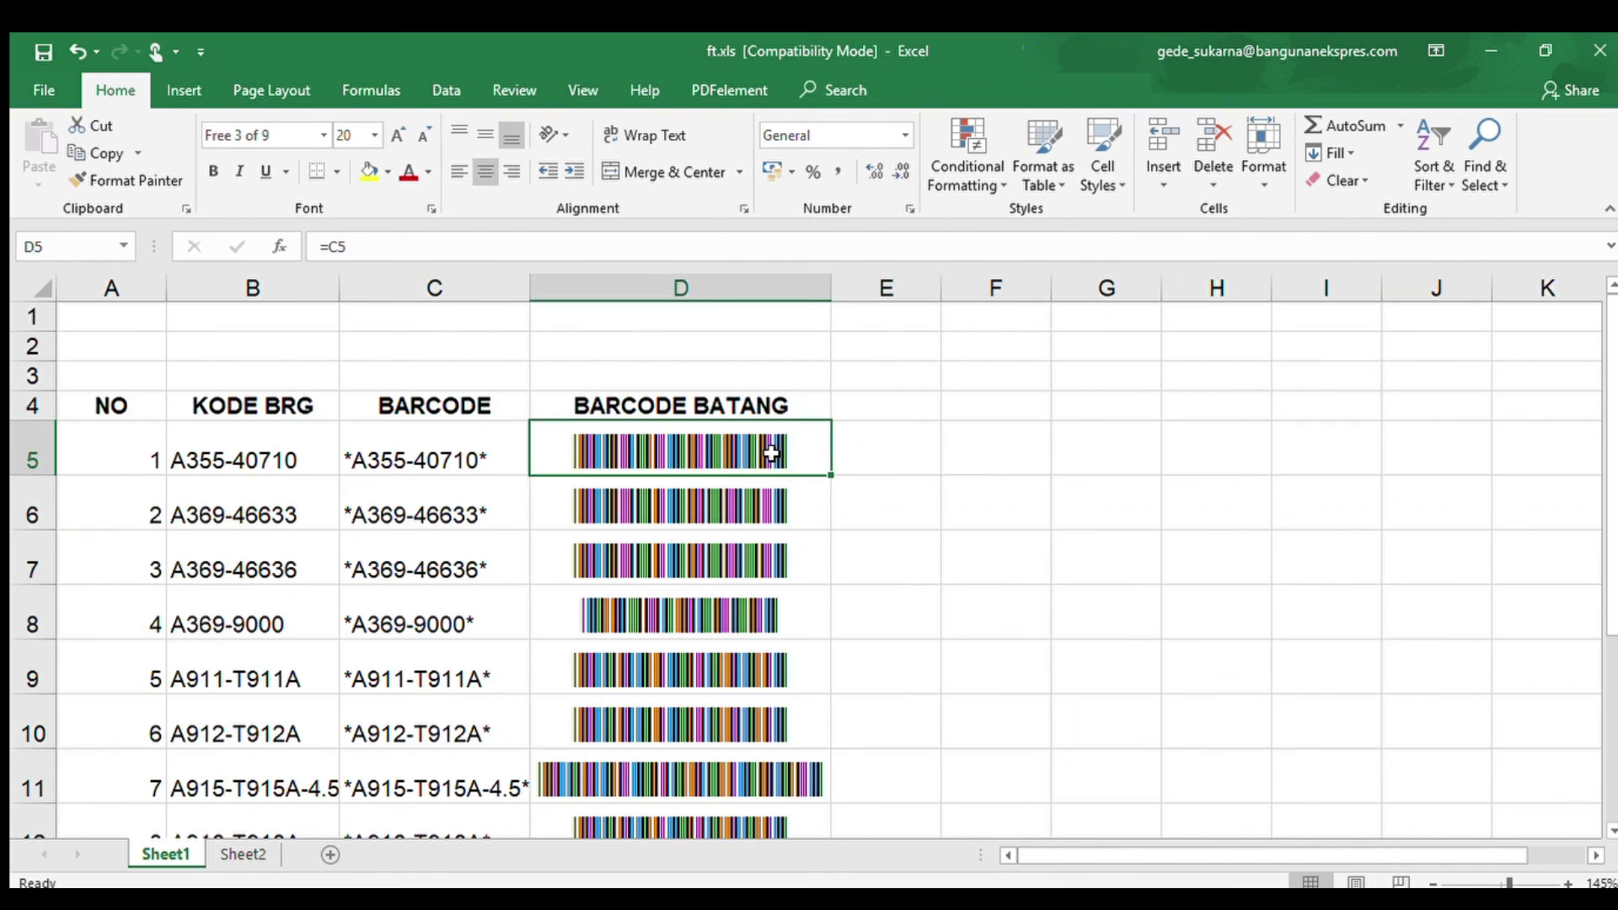